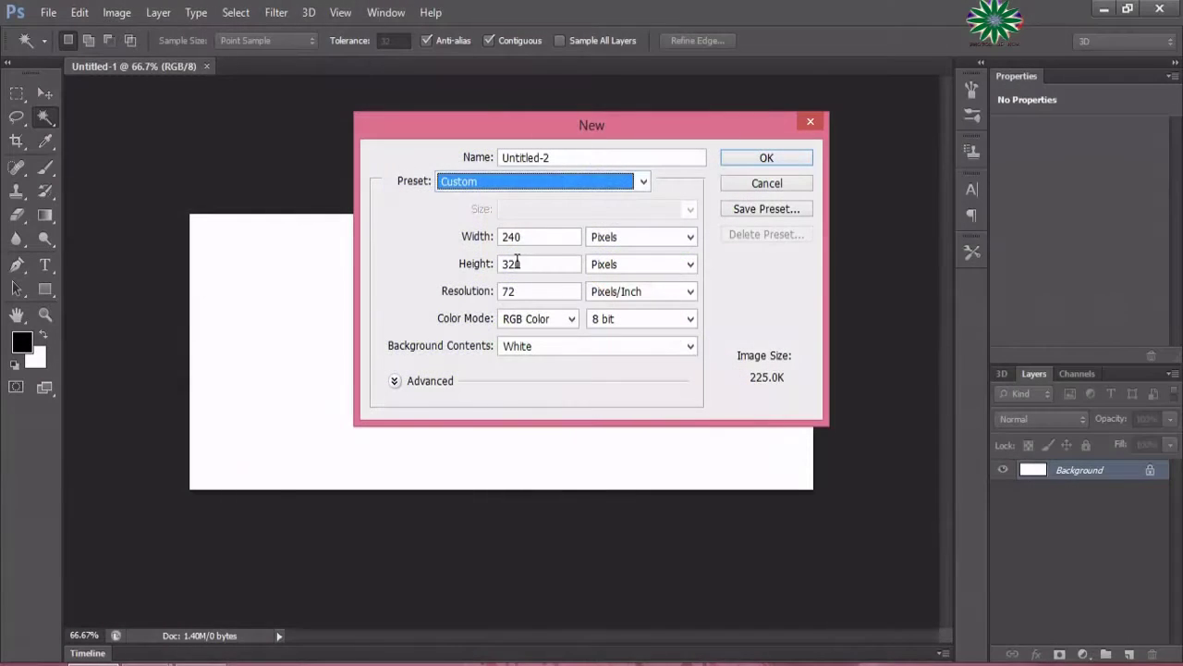
# Create a new document 1920 pixels wide by 1080 pixels high
pyautogui.doubleClick(522, 238)
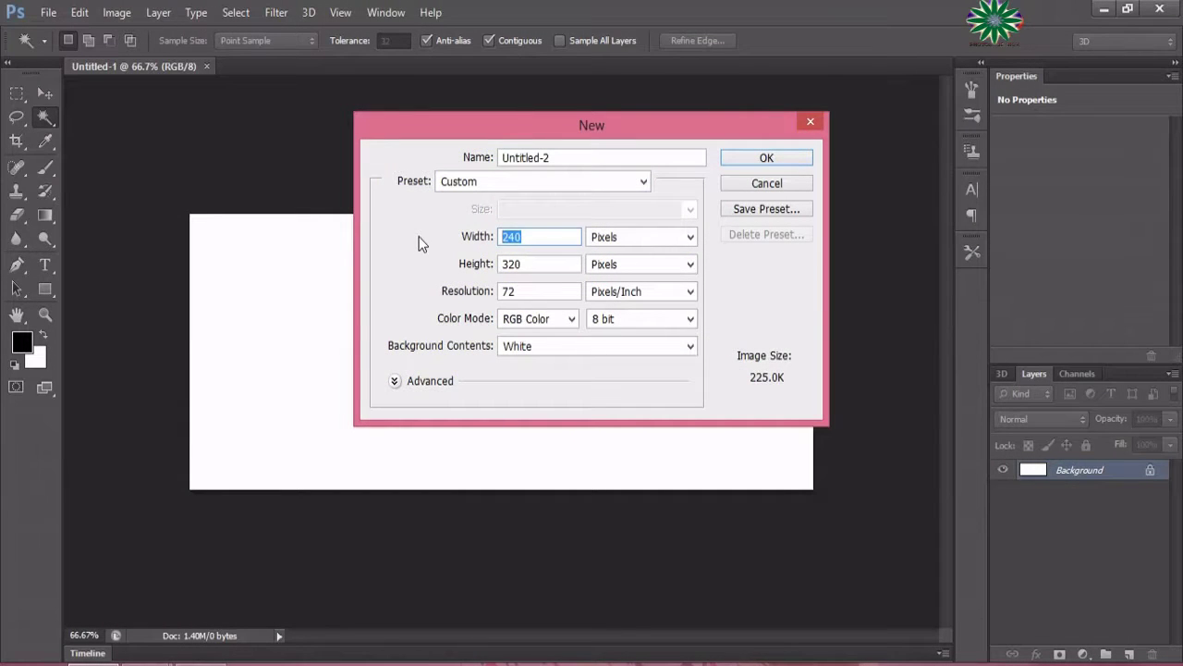
pyautogui.write('1920')
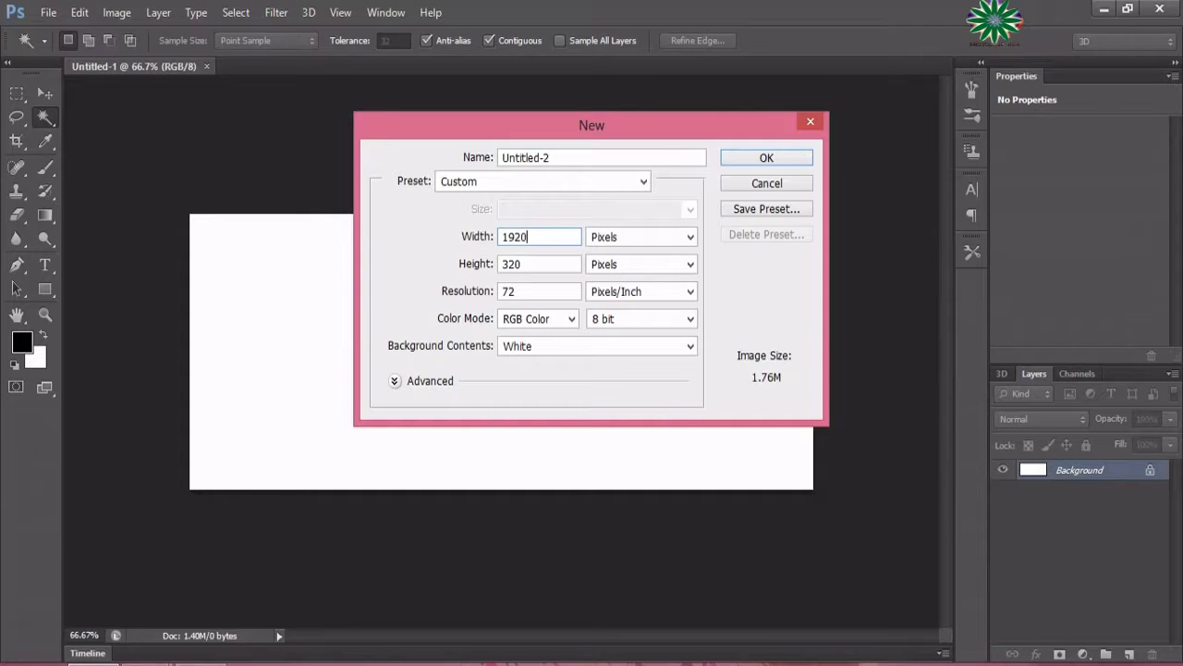
pyautogui.doubleClick(534, 263)
pyautogui.write('10')
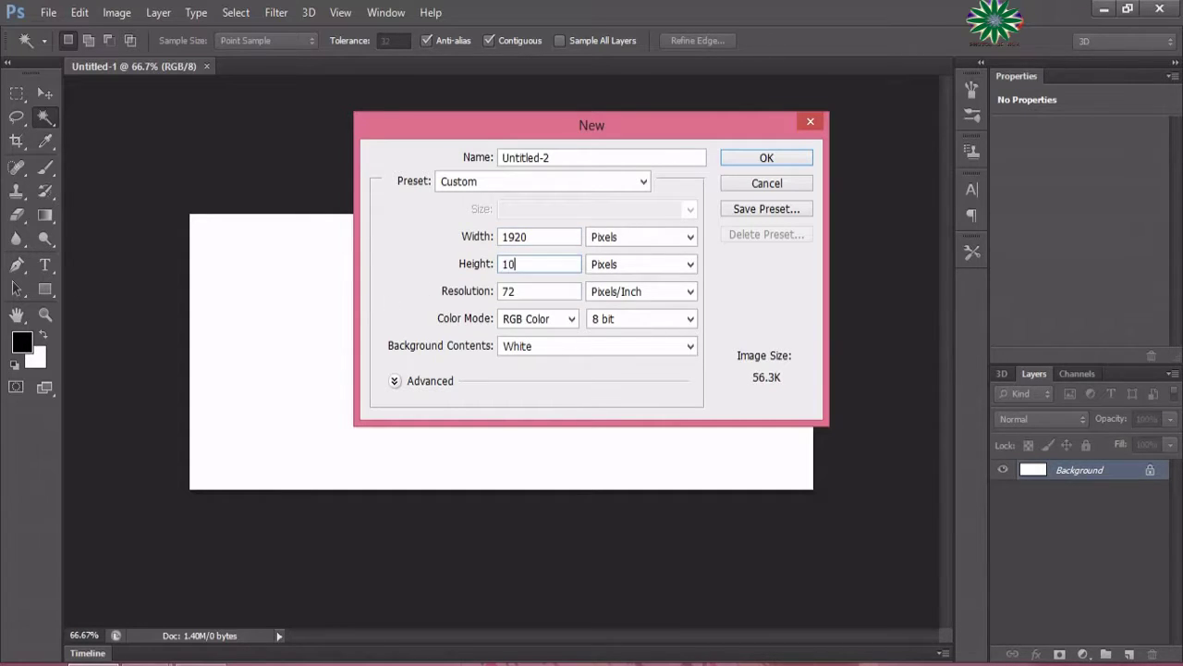
pyautogui.write('80')
pyautogui.click(767, 157)
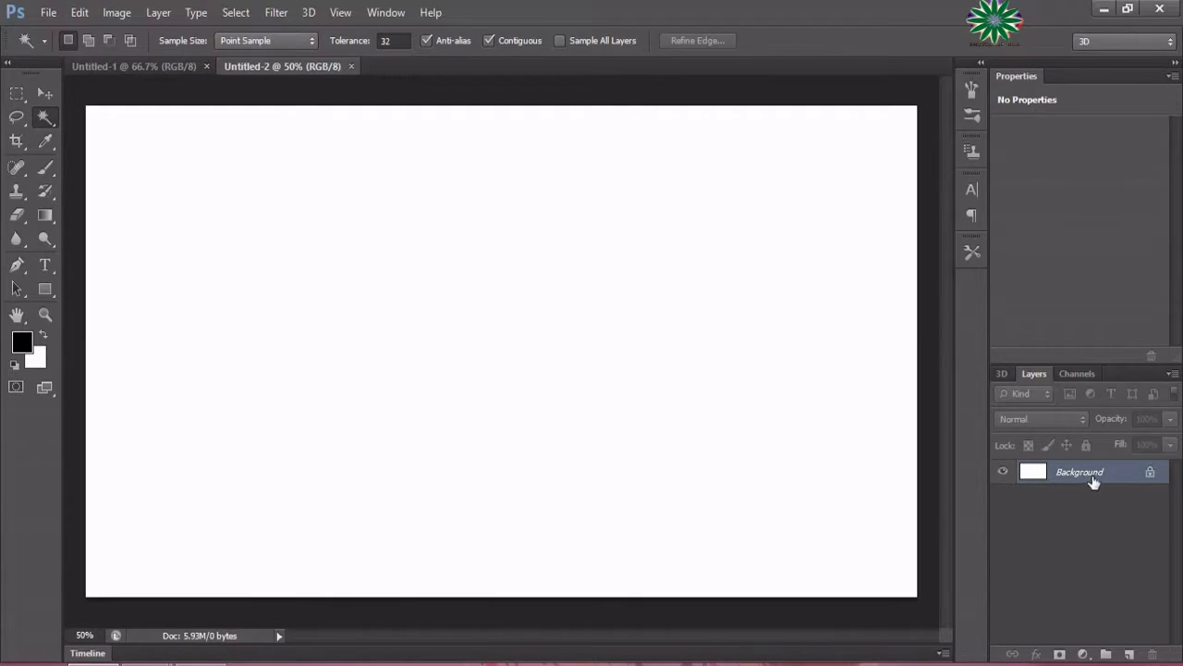
# Make a Background copy layer above the original Background layer
pyautogui.click(34, 95)
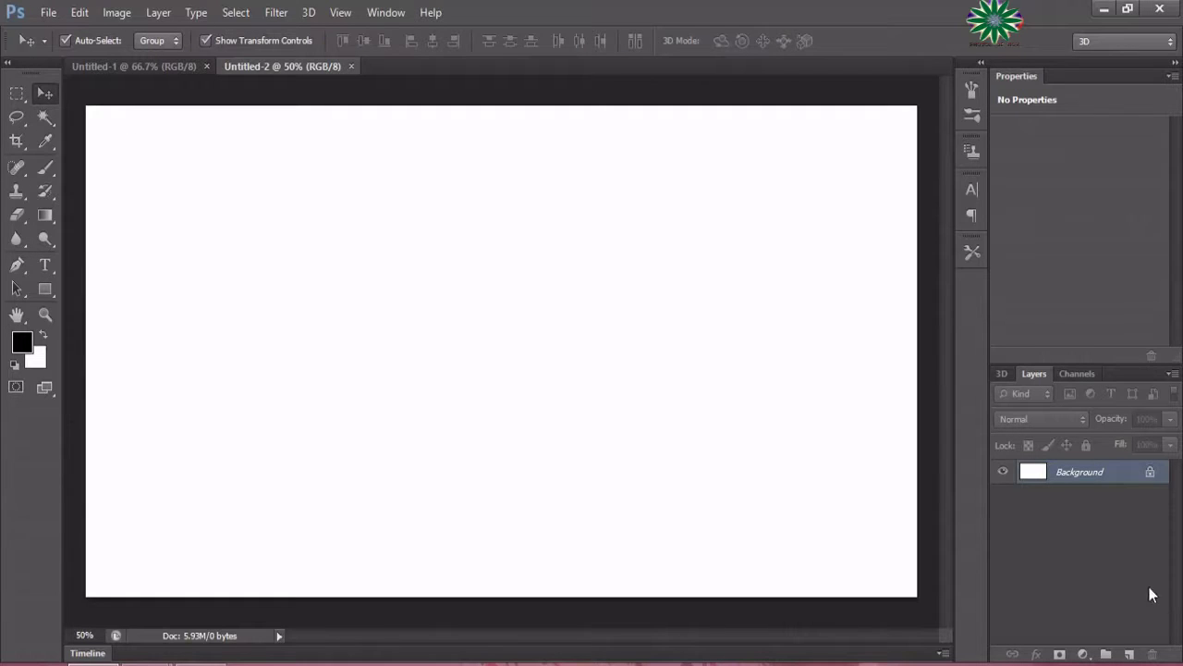
pyautogui.moveTo(1102, 481); pyautogui.dragTo(1128, 654)
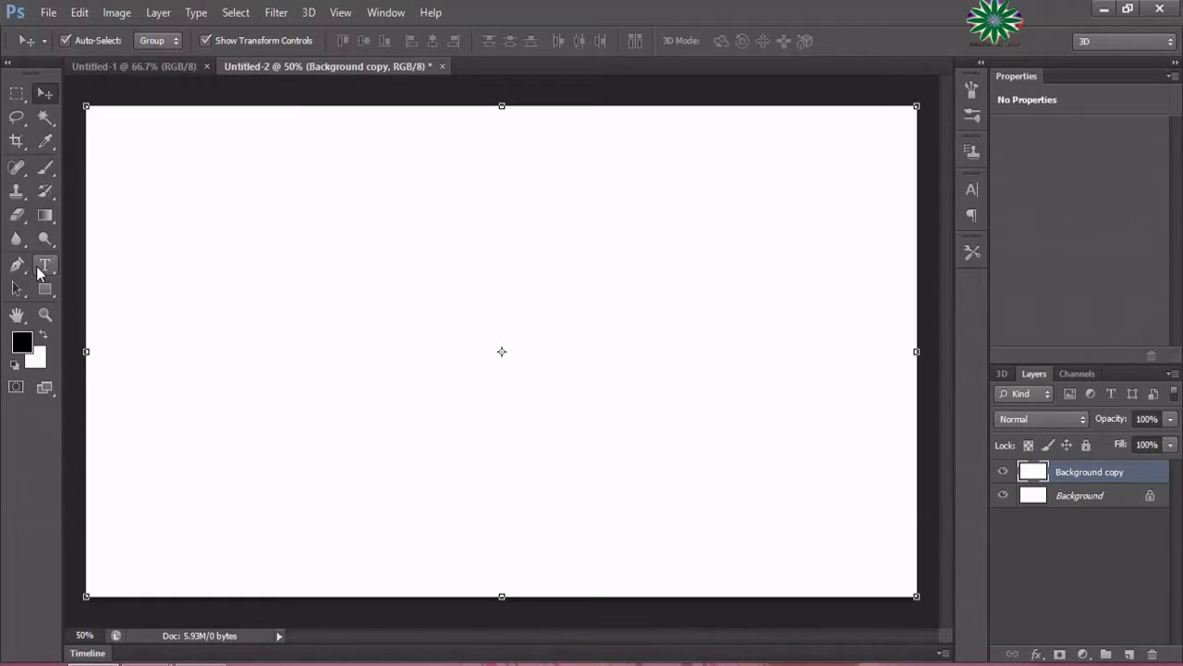
# Type a red Tahoma Bold 72 pt letter K on the canvas
pyautogui.click(41, 269)
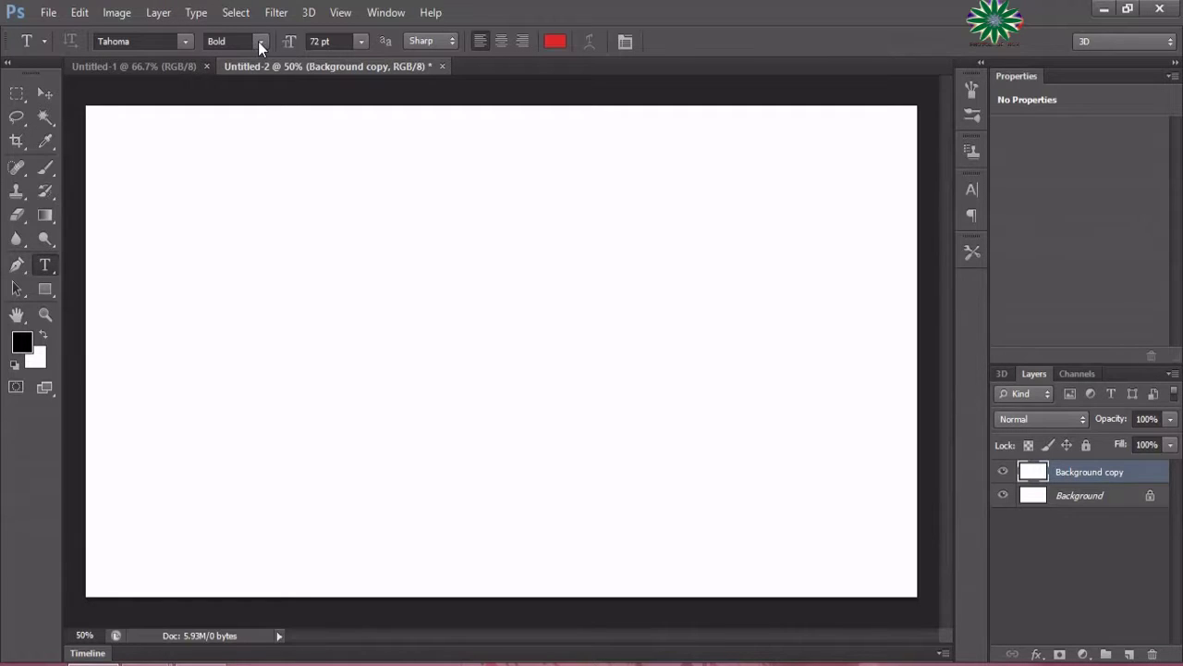
pyautogui.click(283, 291)
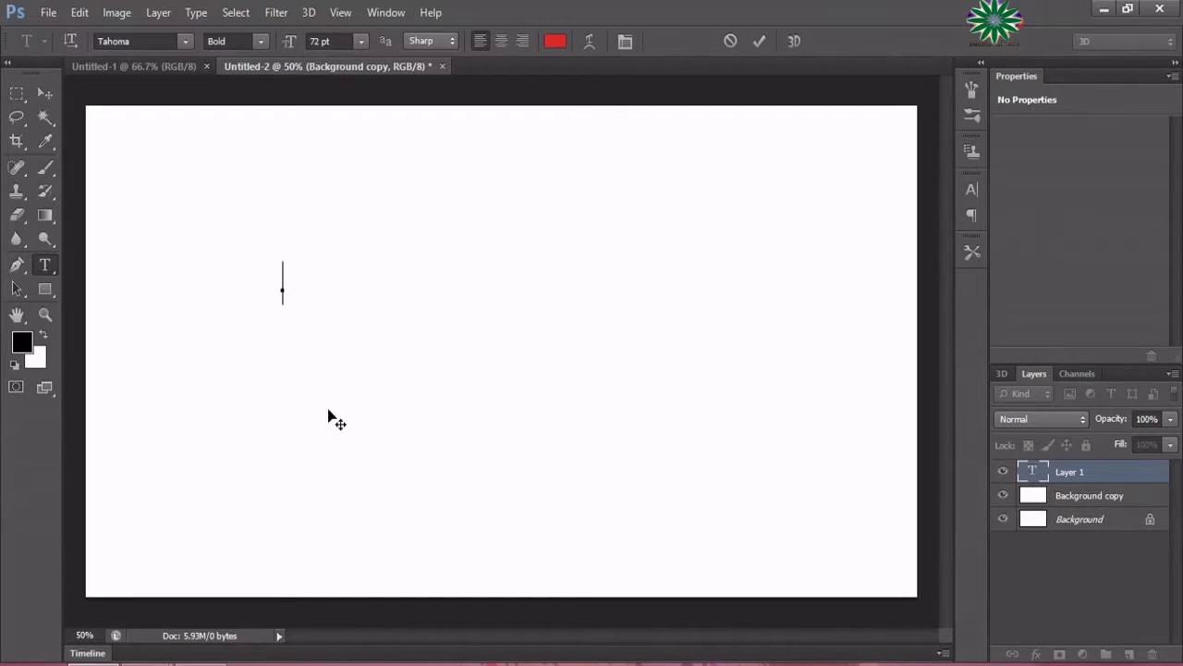
pyautogui.write('K')
# Scale the K to about 1289% width and 858% height, move it, and apply
pyautogui.moveTo(362, 375)
pyautogui.mouseDown()
pyautogui.moveTo(292, 280)
pyautogui.moveTo(417, 287)
pyautogui.moveTo(561, 319)
pyautogui.mouseUp()
pyautogui.hotkey('ctrl', 'Return')
pyautogui.hotkey('ctrl', 't')
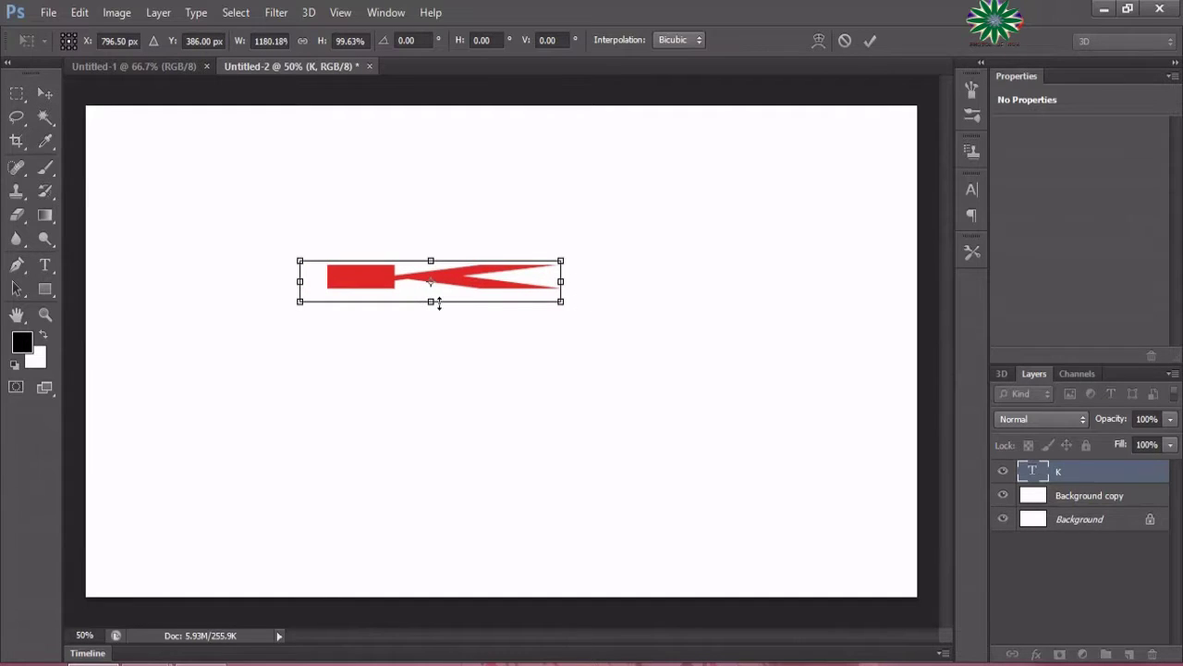
pyautogui.moveTo(437, 302); pyautogui.dragTo(470, 504)
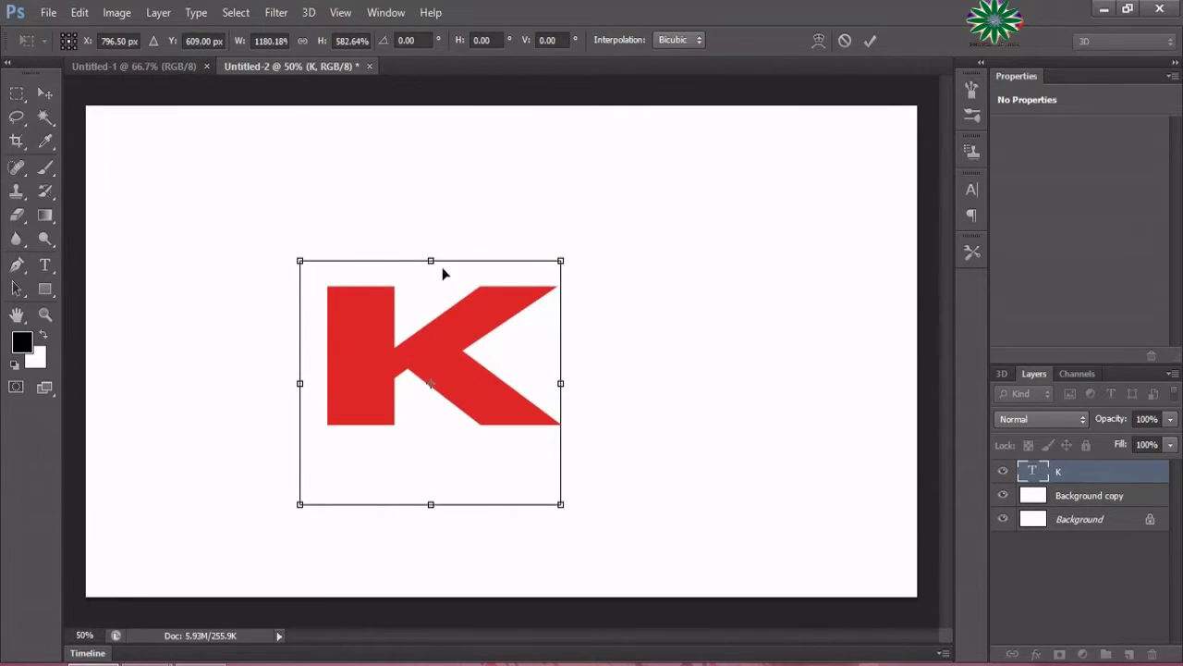
pyautogui.moveTo(431, 262); pyautogui.dragTo(431, 202)
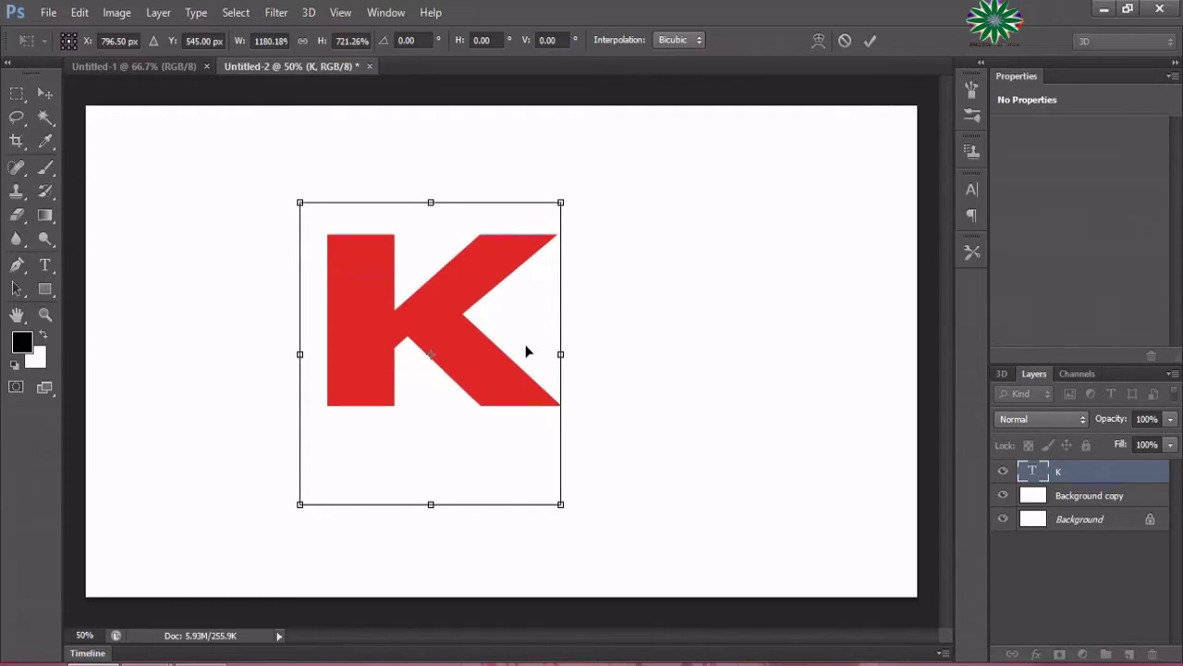
pyautogui.moveTo(560, 353); pyautogui.dragTo(584, 402)
pyautogui.moveTo(442, 511); pyautogui.dragTo(441, 566)
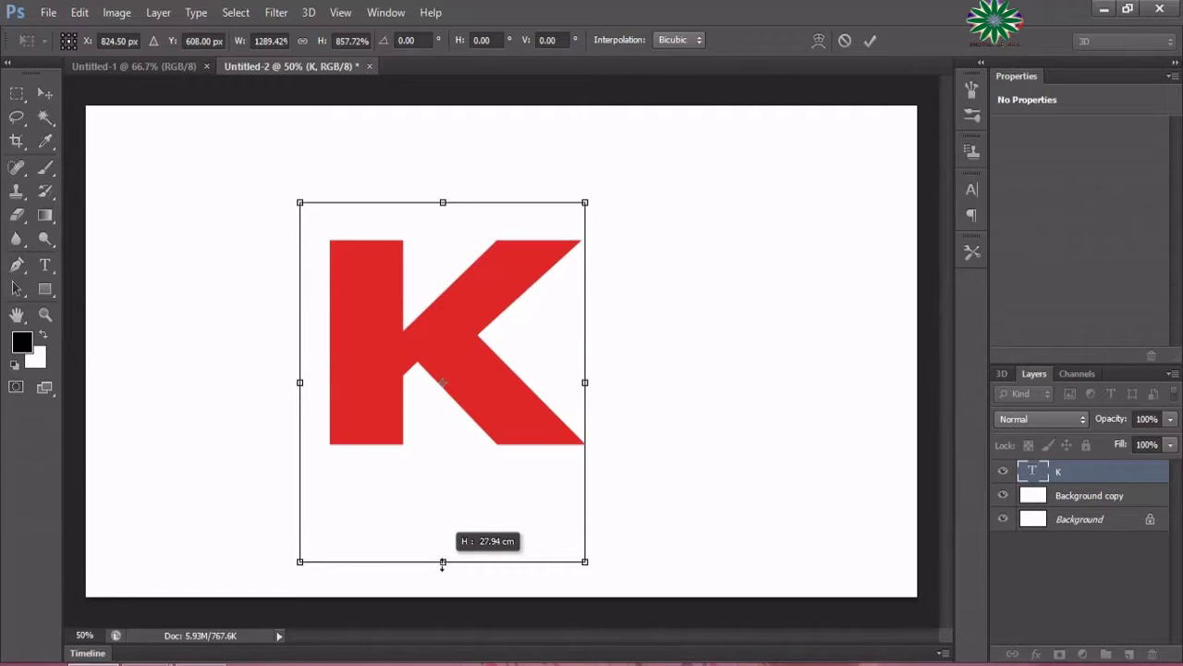
pyautogui.moveTo(442, 565); pyautogui.dragTo(442, 566)
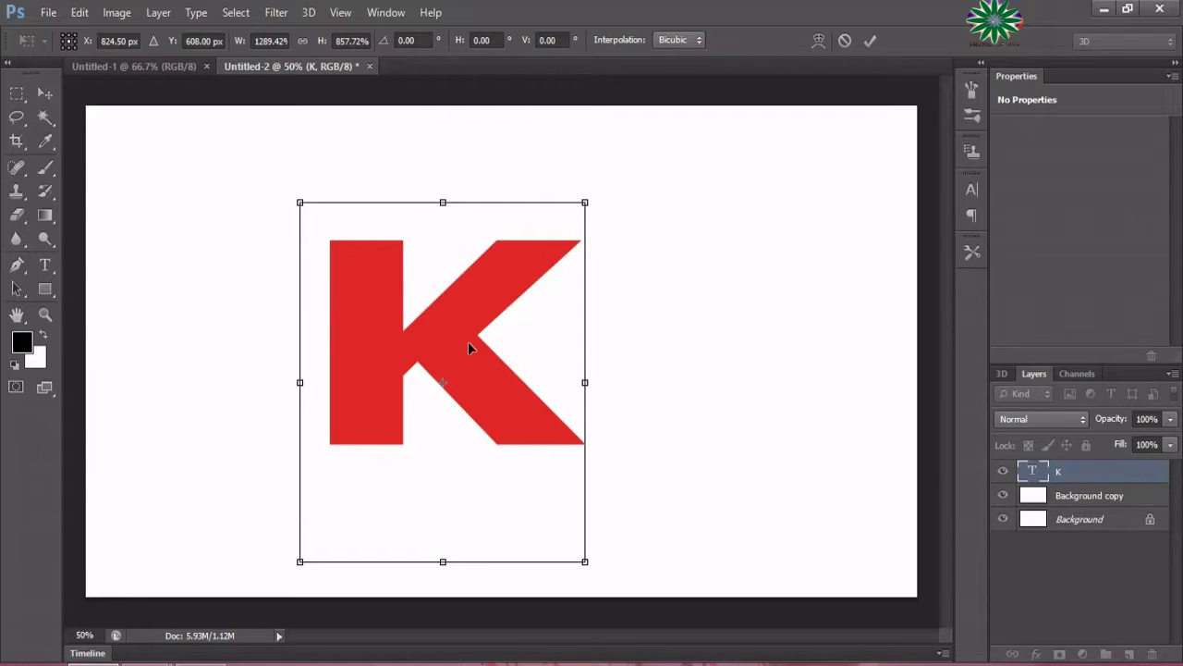
pyautogui.moveTo(467, 342); pyautogui.dragTo(502, 306)
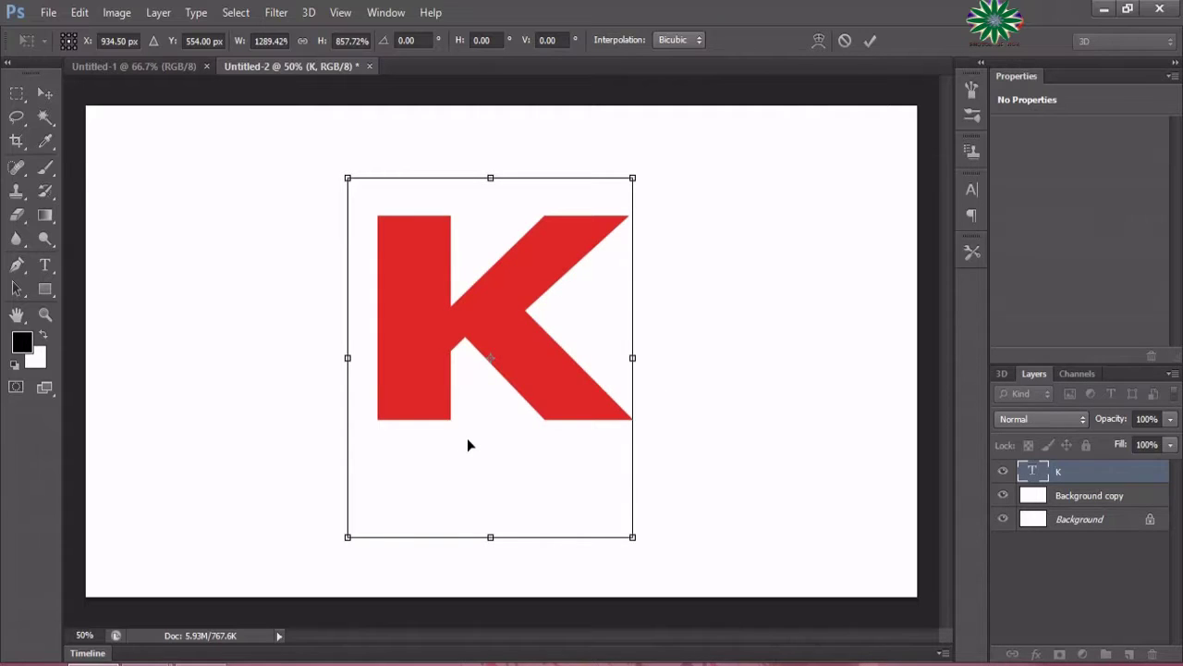
pyautogui.click(41, 97)
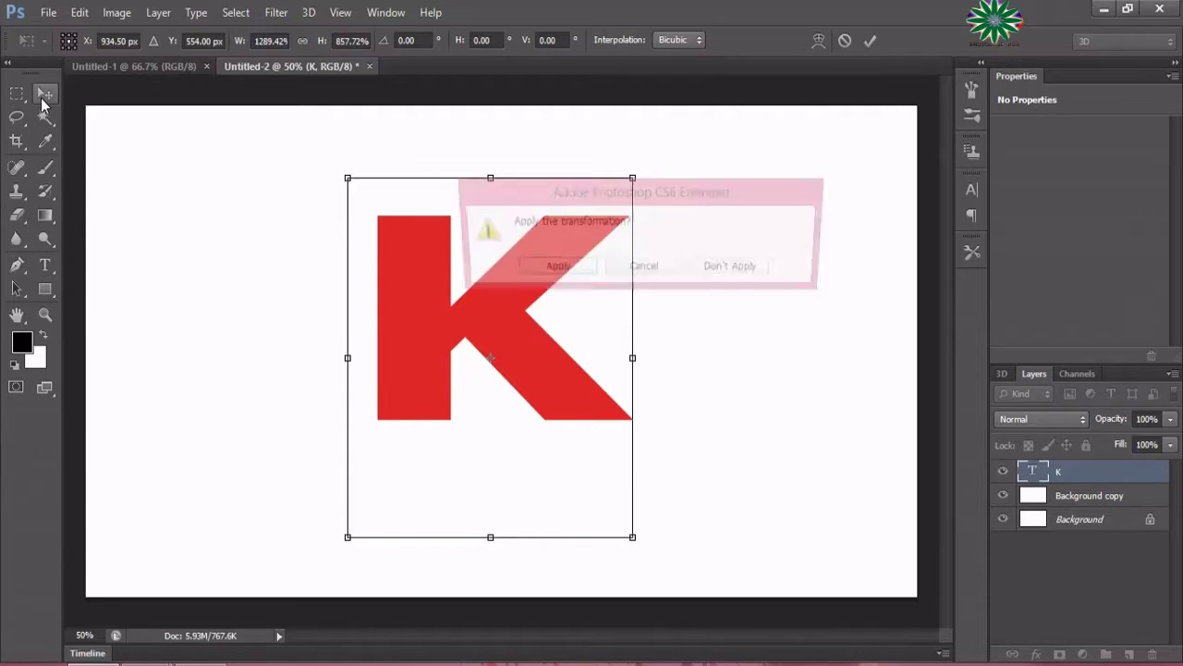
pyautogui.click(562, 267)
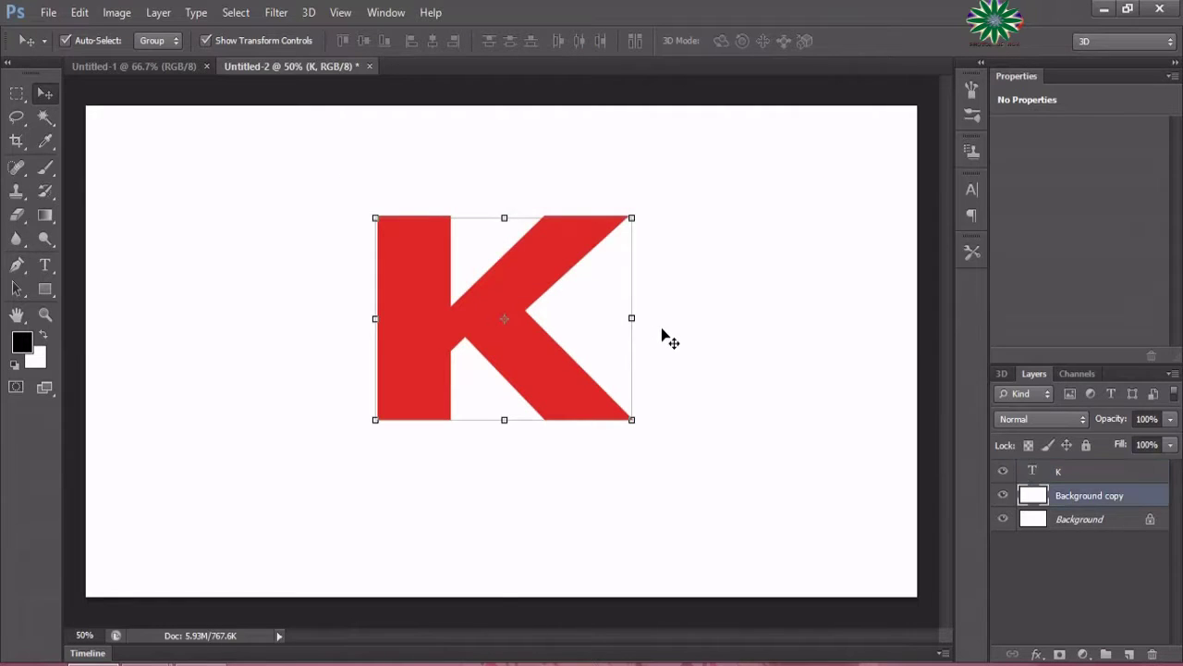
# Convert the K text layer with New 3D Extrusion from Selected Layer
pyautogui.click(662, 329)
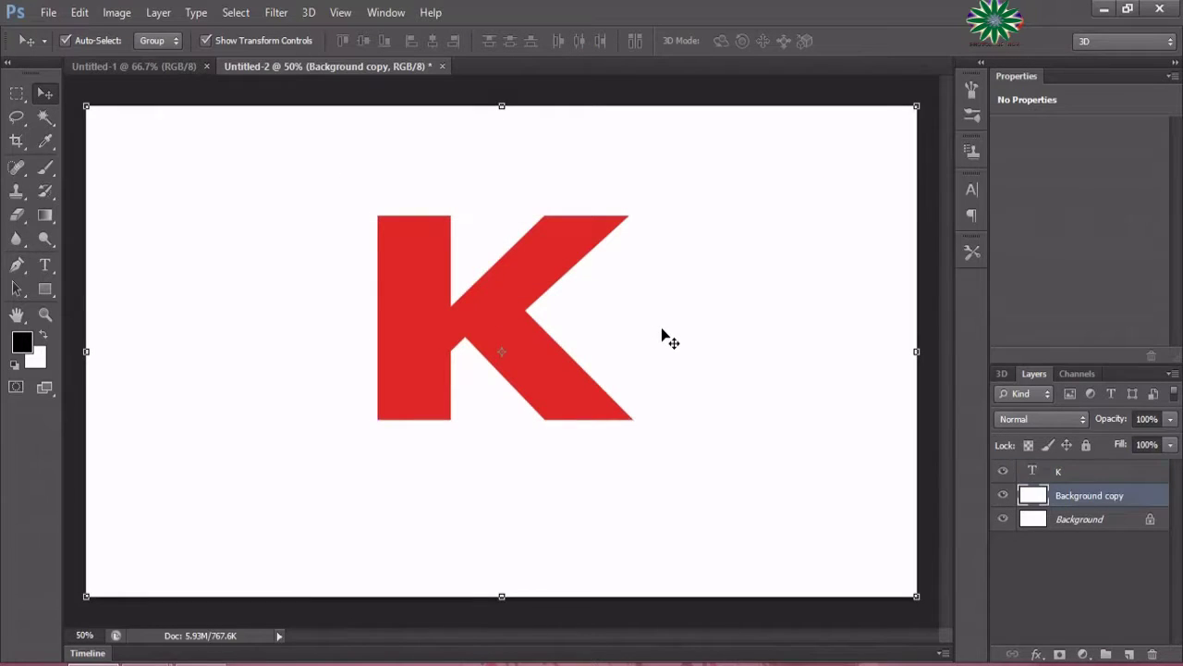
pyautogui.click(1092, 474)
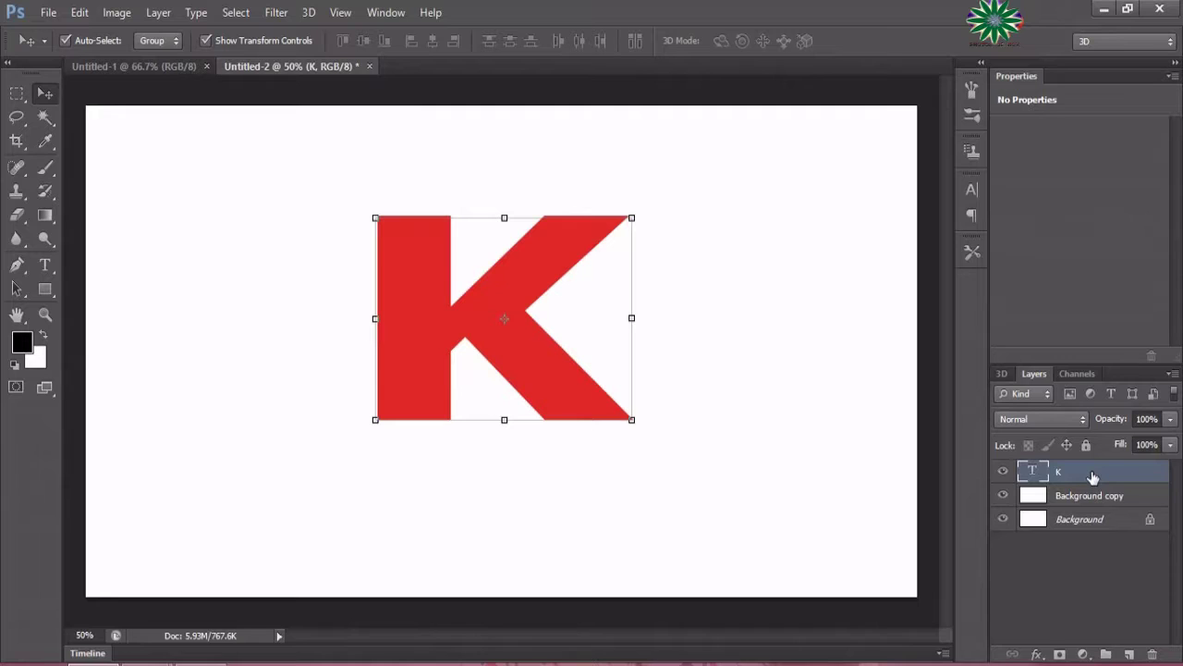
pyautogui.rightClick(1091, 474)
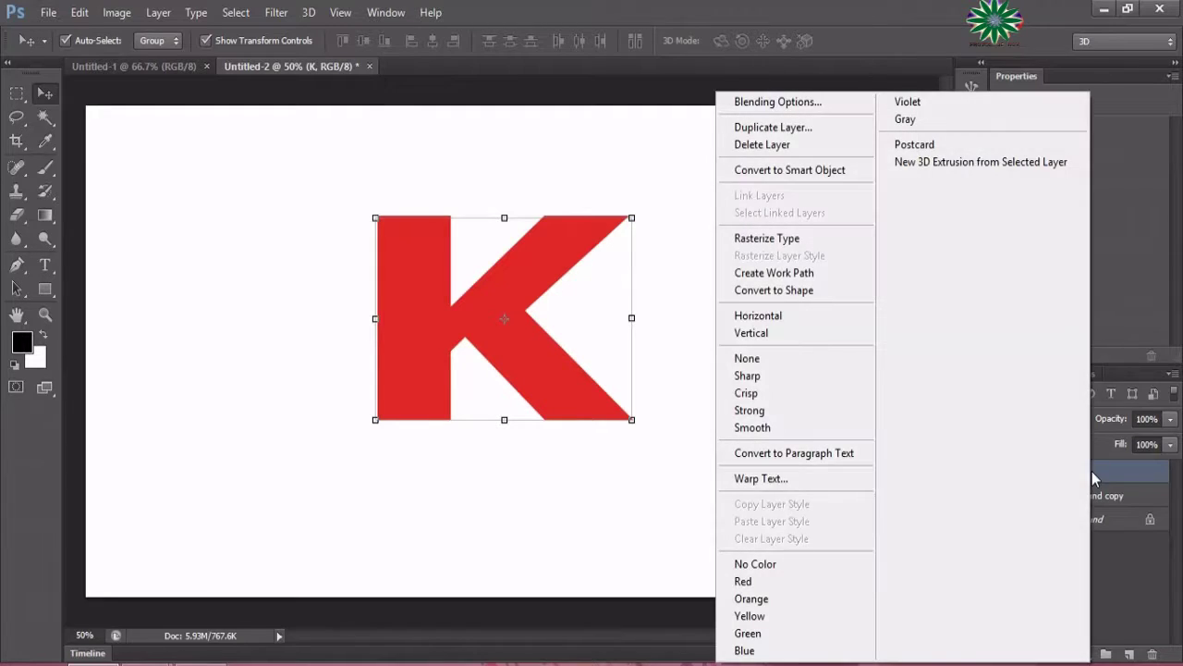
pyautogui.click(994, 166)
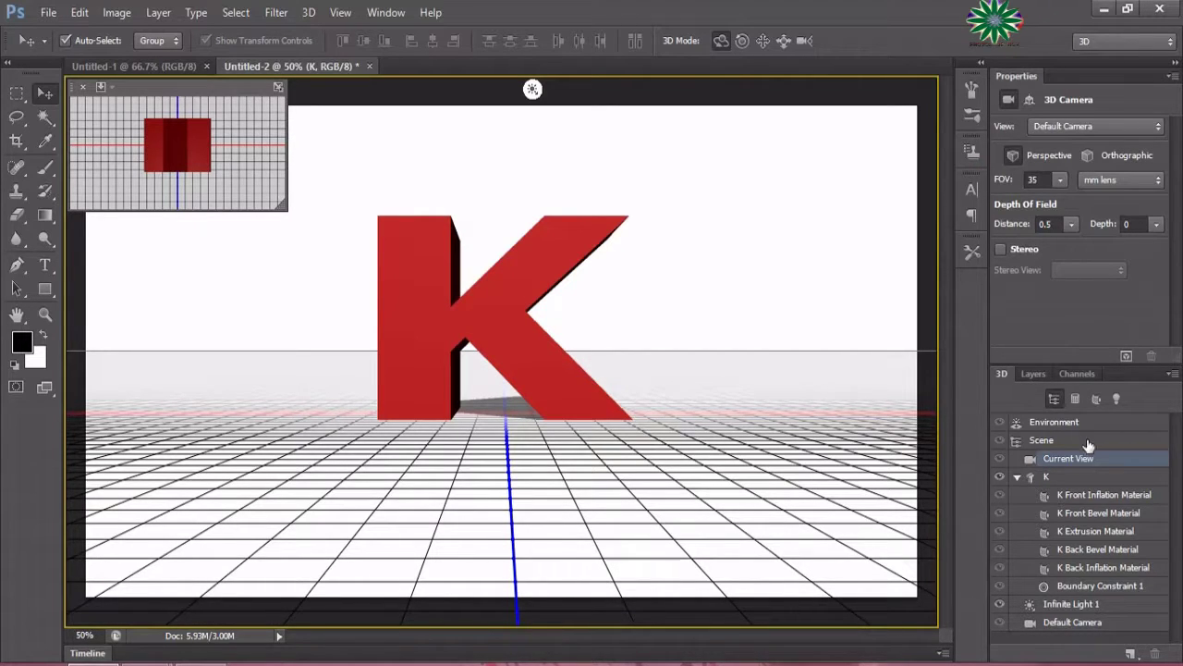
# Bring the 3D K closer to the camera and select the Environment settings
pyautogui.click(1043, 441)
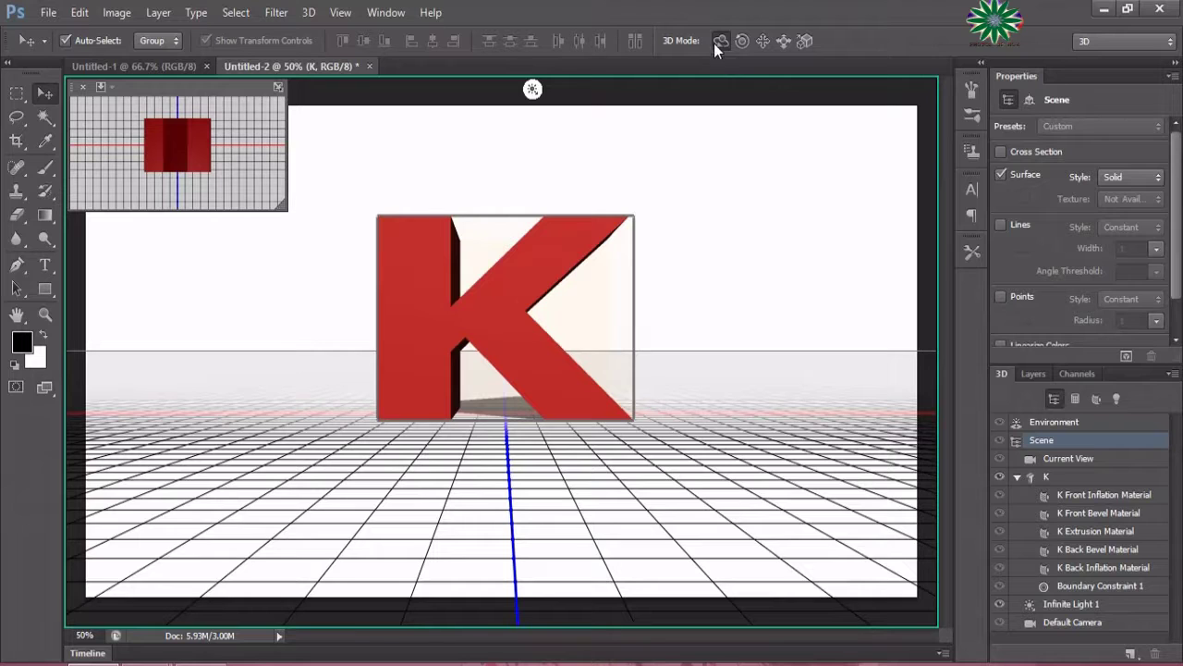
pyautogui.moveTo(470, 305)
pyautogui.mouseDown()
pyautogui.moveTo(413, 321)
pyautogui.moveTo(447, 435)
pyautogui.moveTo(374, 455)
pyautogui.mouseUp()
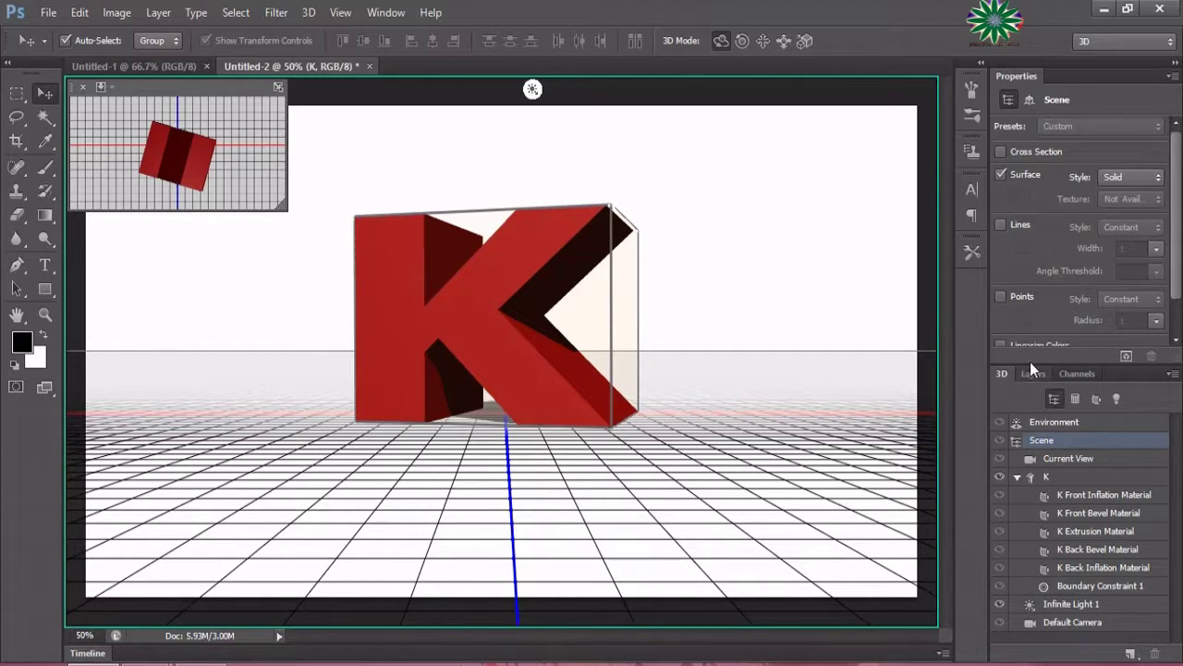
pyautogui.click(1054, 423)
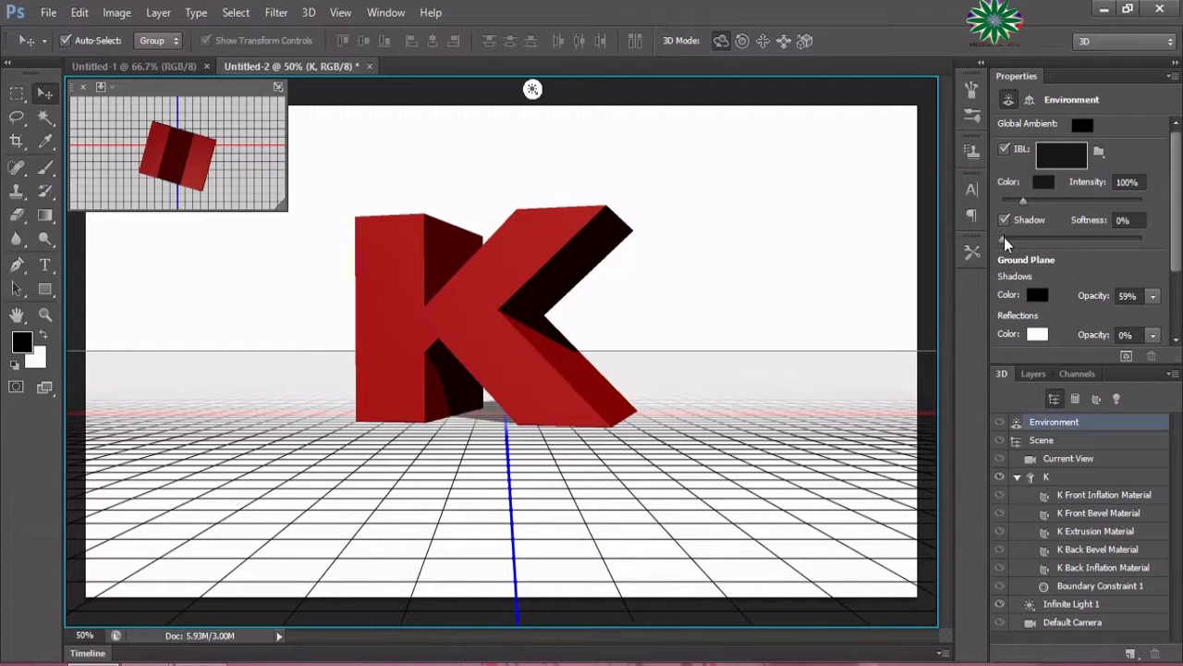
# Set ground shadow softness to 44% and open the shadow colour picker
pyautogui.click(1006, 241)
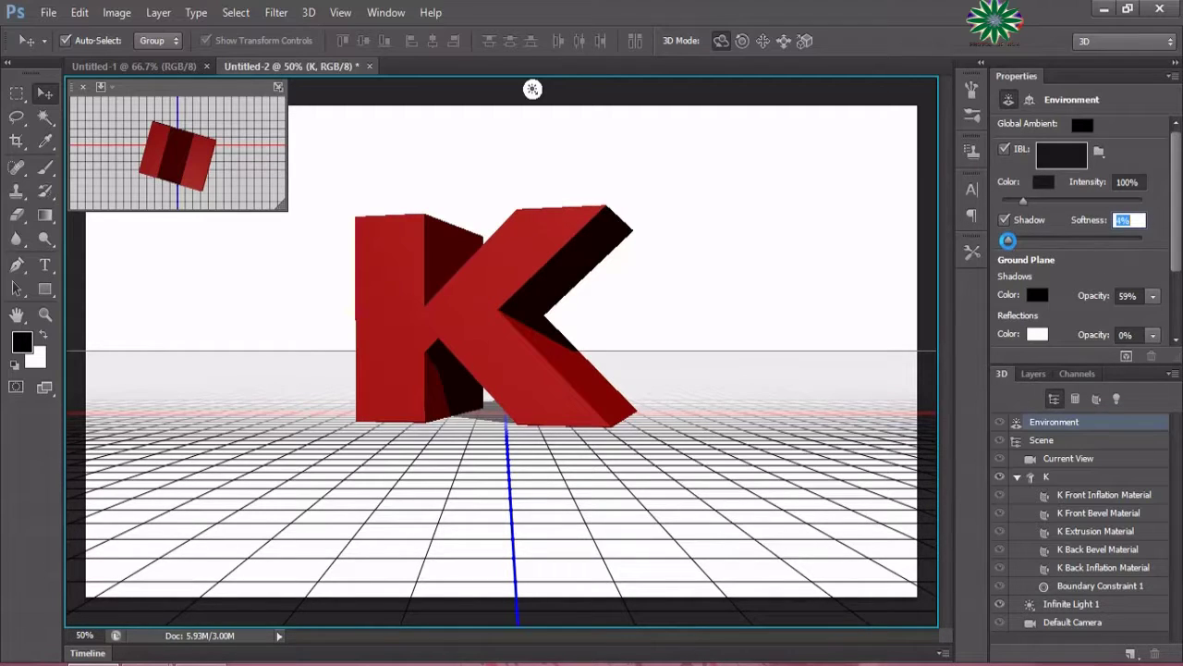
pyautogui.moveTo(1008, 240); pyautogui.dragTo(1064, 240)
pyautogui.click(1037, 295)
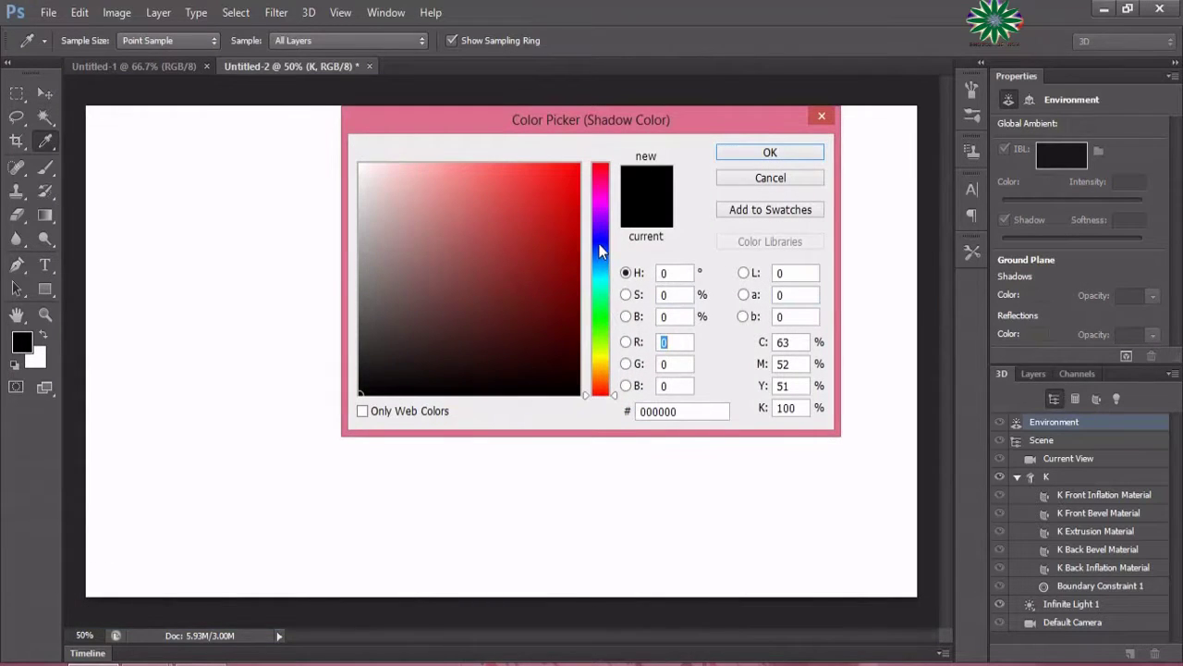
# Pick blue #191ed1 as the ground-plane shadow colour
pyautogui.click(599, 242)
pyautogui.click(553, 204)
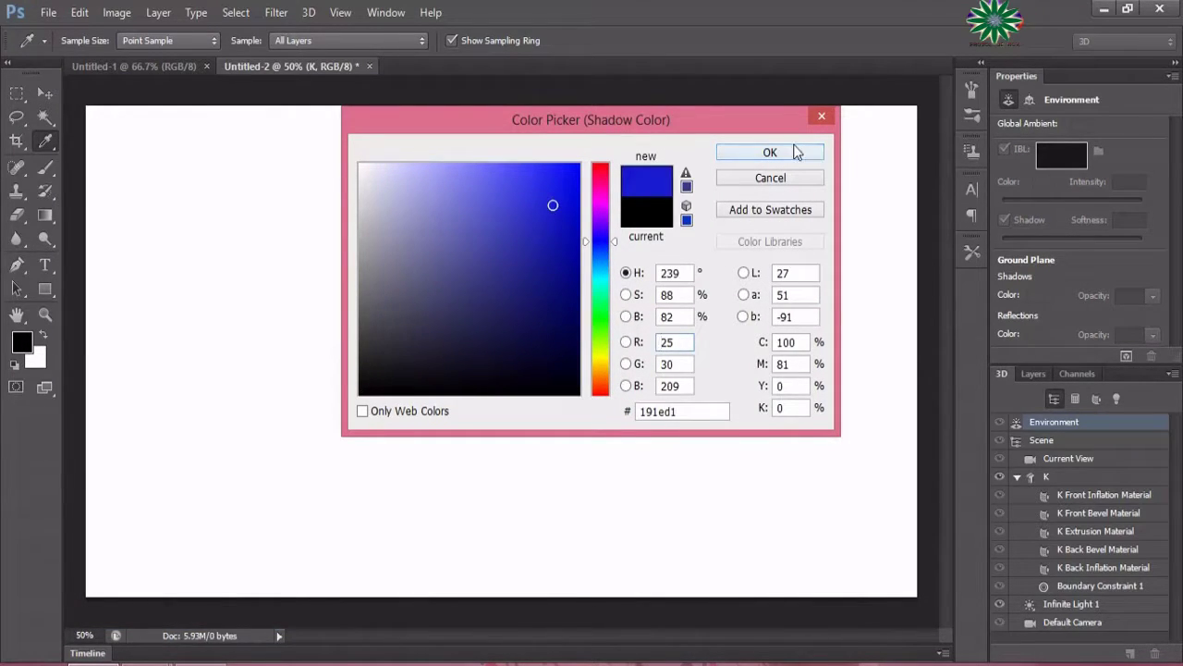
pyautogui.click(797, 153)
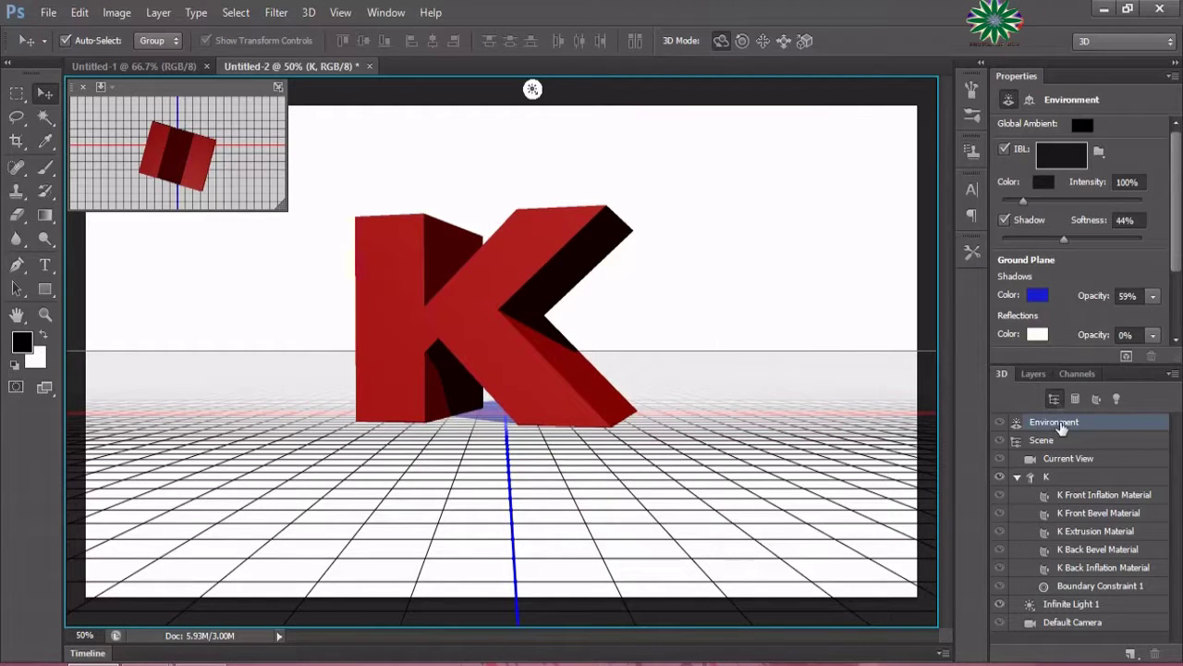
# Set shadow opacity to 76%, reflection opacity to 23%, and open the reflection colour picker
pyautogui.click(1153, 303)
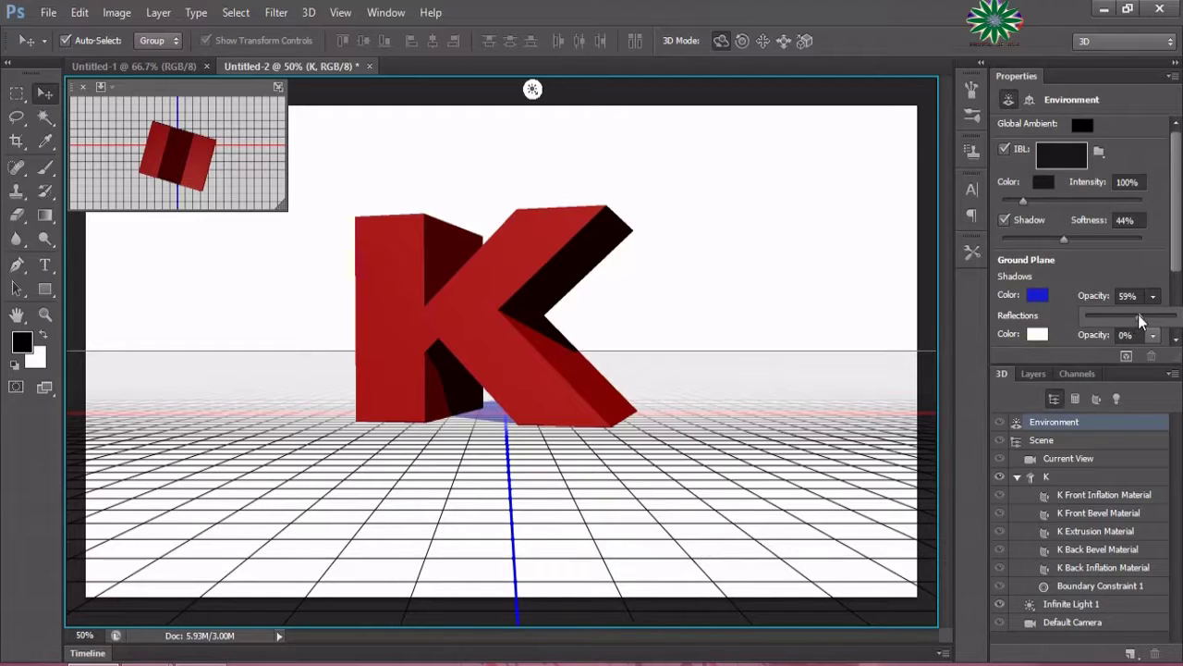
pyautogui.moveTo(1137, 321); pyautogui.dragTo(1155, 316)
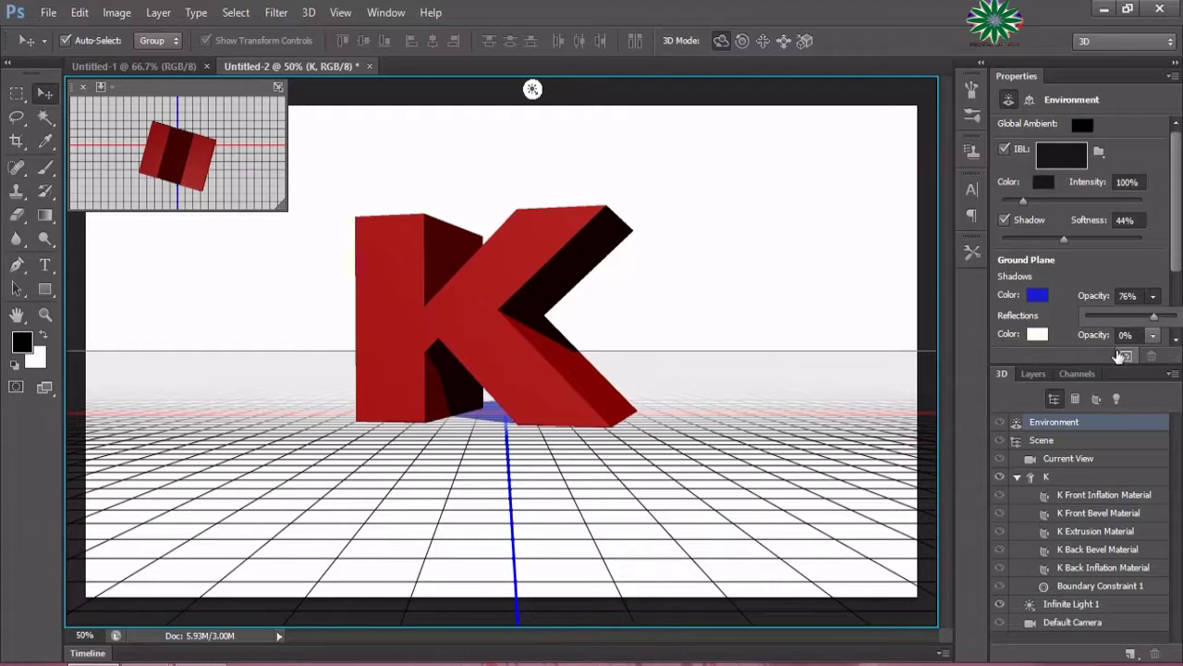
pyautogui.click(1153, 335)
pyautogui.moveTo(1091, 358); pyautogui.dragTo(1107, 361)
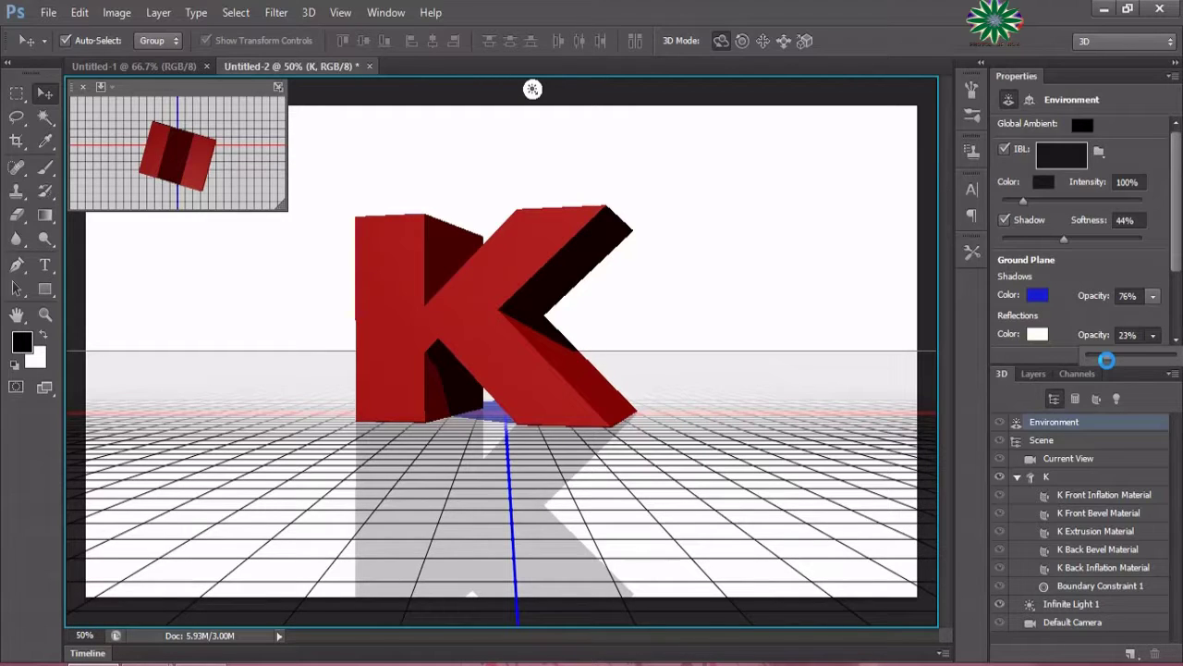
pyautogui.click(1037, 334)
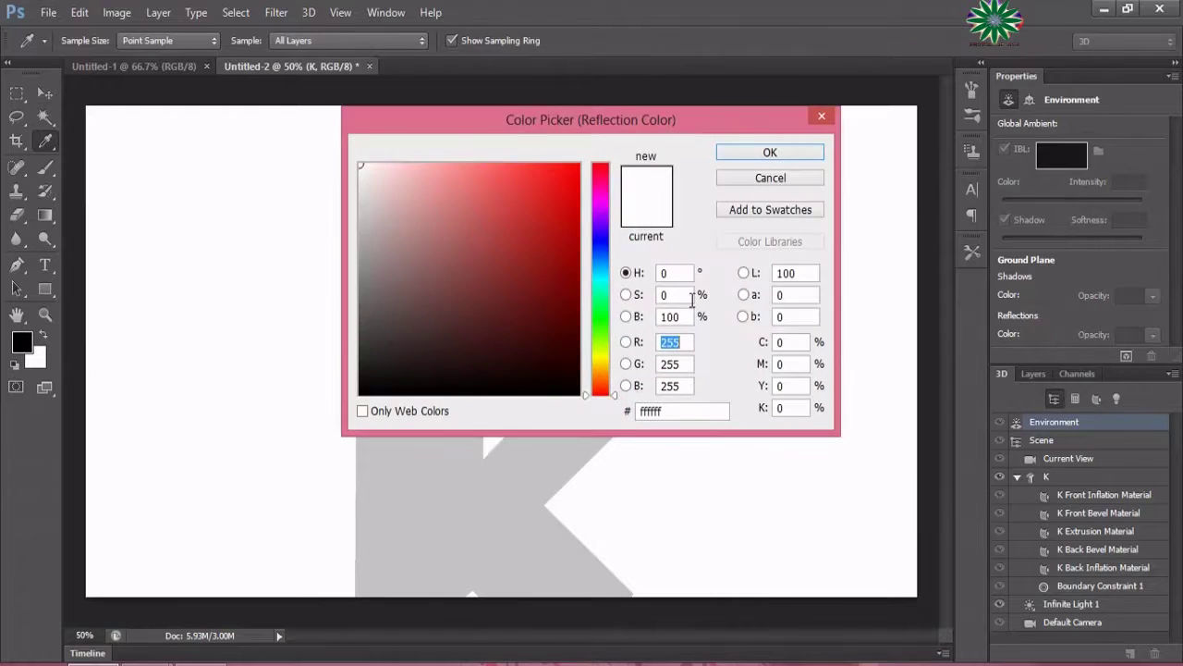
# Set the ground-plane reflection colour to red #dc2626
pyautogui.click(543, 195)
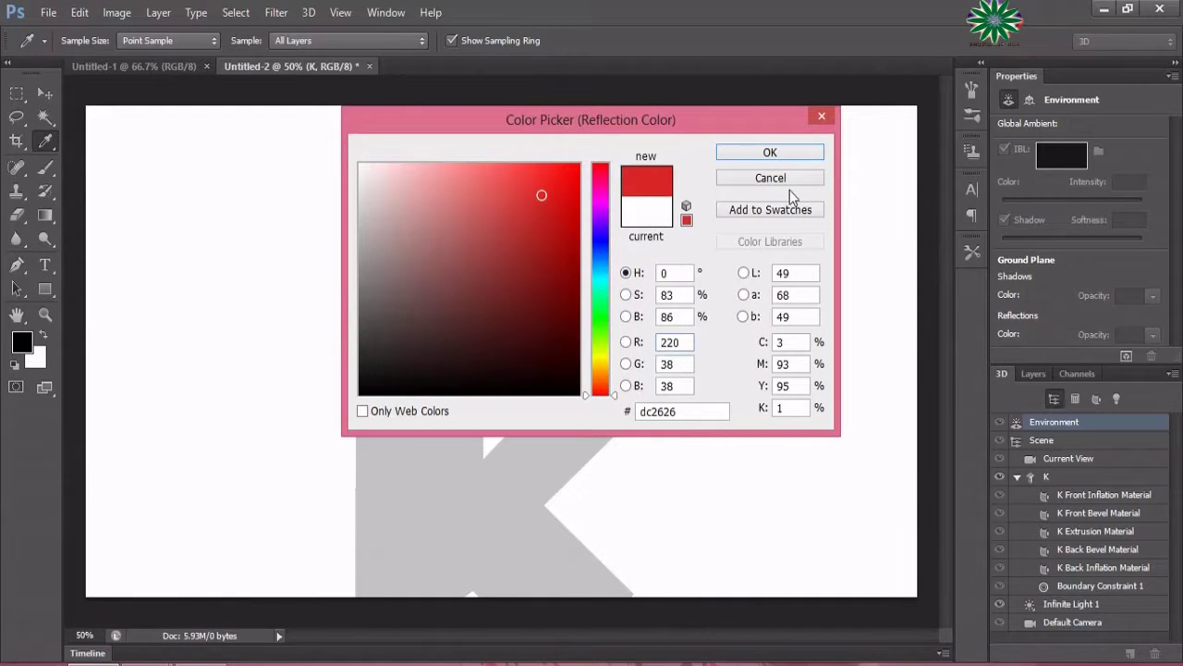
pyautogui.click(754, 155)
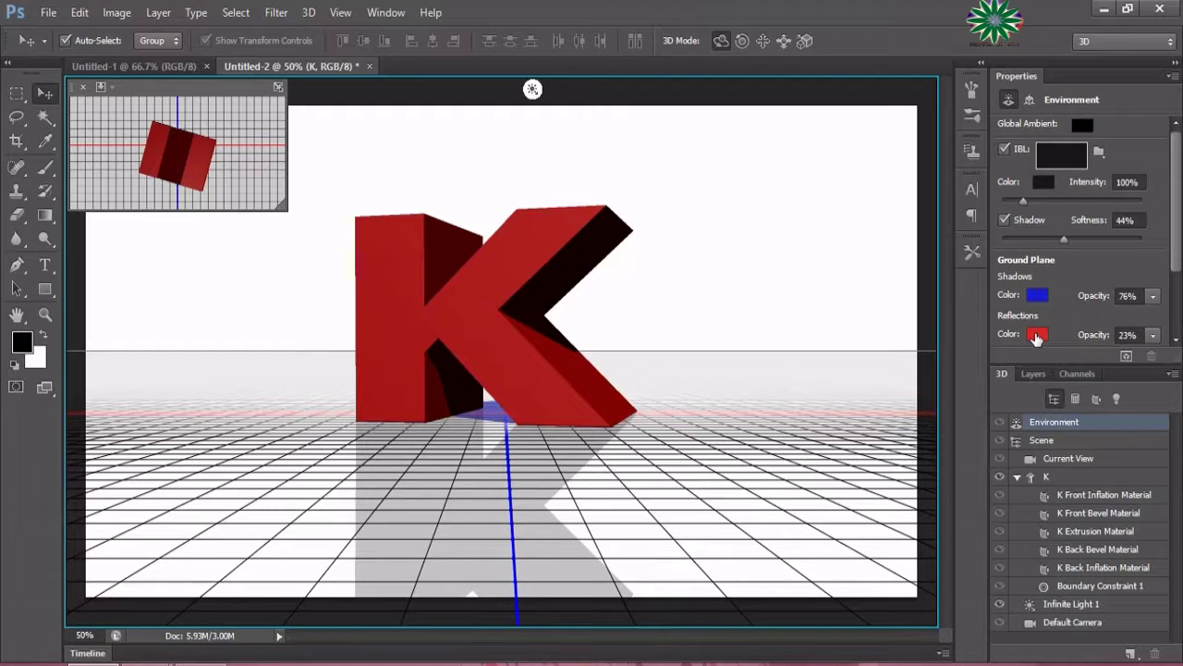
pyautogui.click(309, 13)
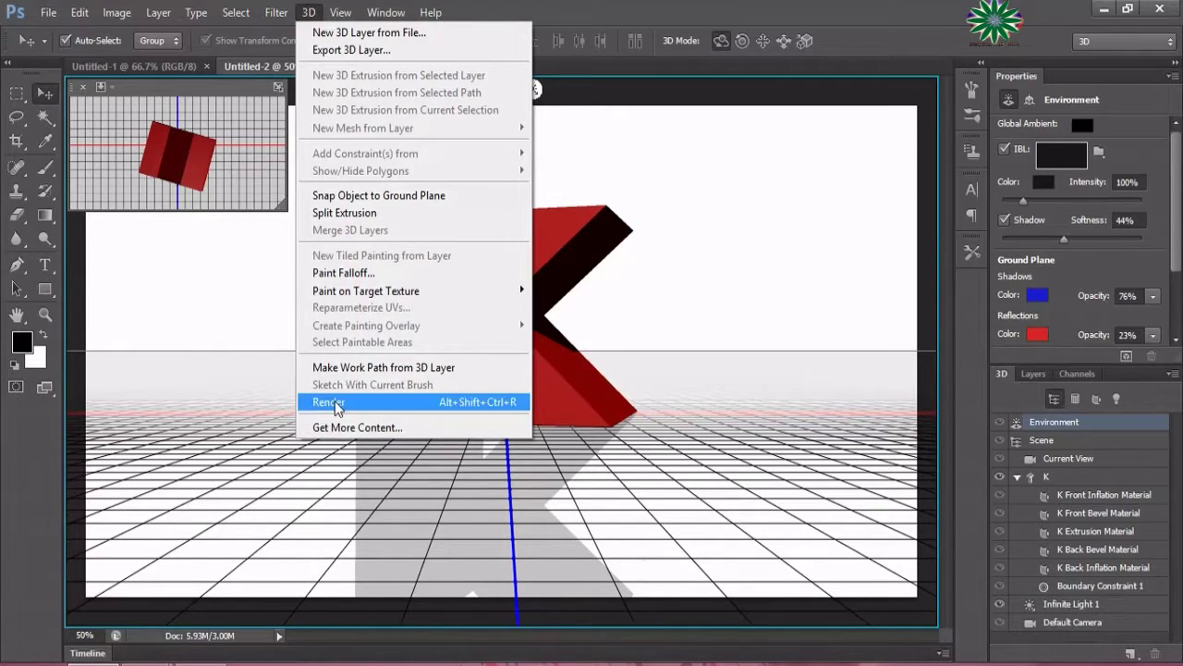
# Render the 3D K scene so its blue shadow and reflection appear
pyautogui.click(331, 403)
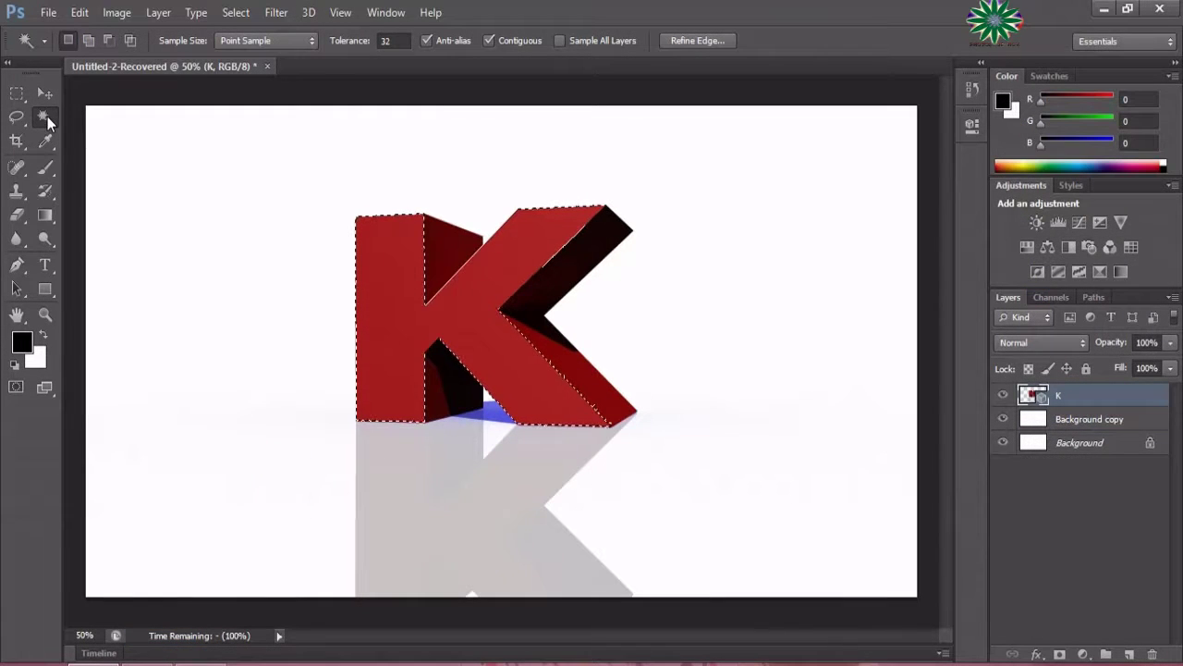
# Magic-wand the K's red front face and copy-paste it onto a new Layer 1
pyautogui.hotkey('ctrl', 'd')
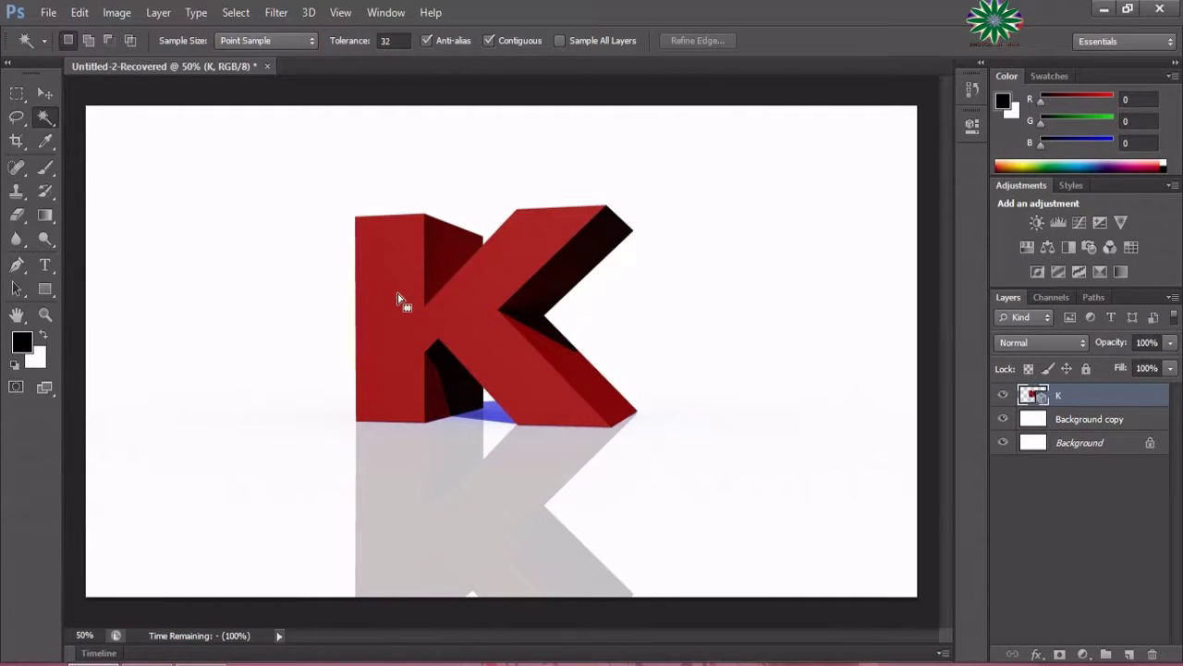
pyautogui.click(398, 295)
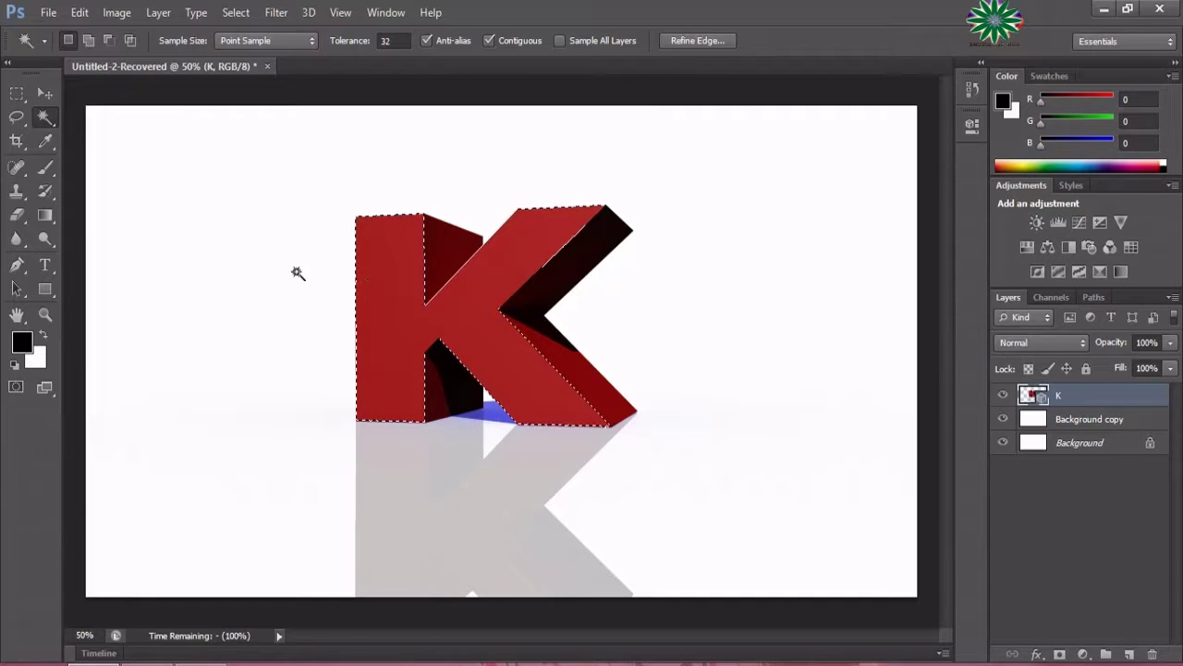
pyautogui.click(80, 12)
pyautogui.click(148, 122)
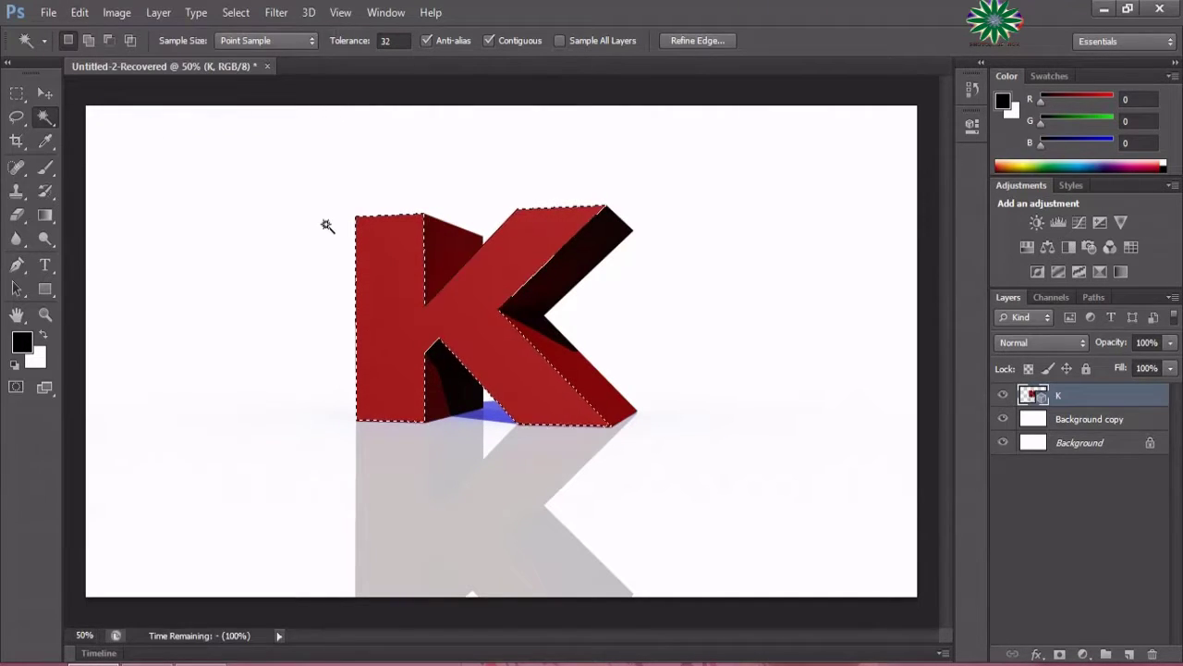
pyautogui.click(80, 12)
pyautogui.click(148, 154)
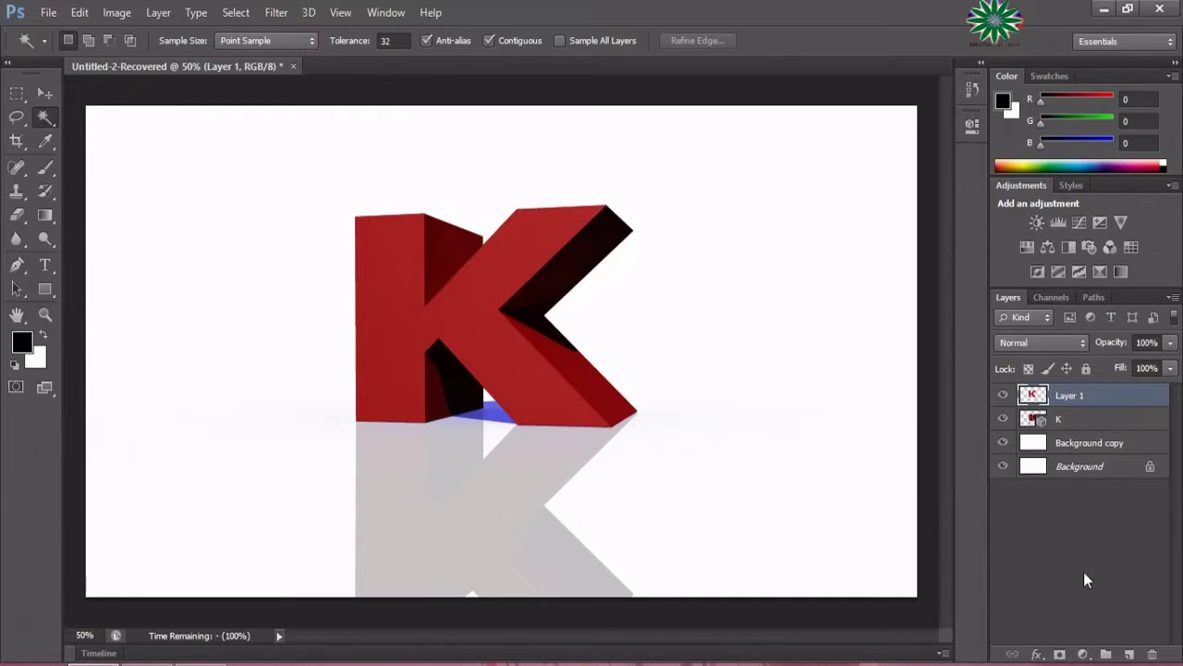
# Give Layer 1 a 90° Red, Green Gradient Overlay with the red stop moved right
pyautogui.click(1036, 654)
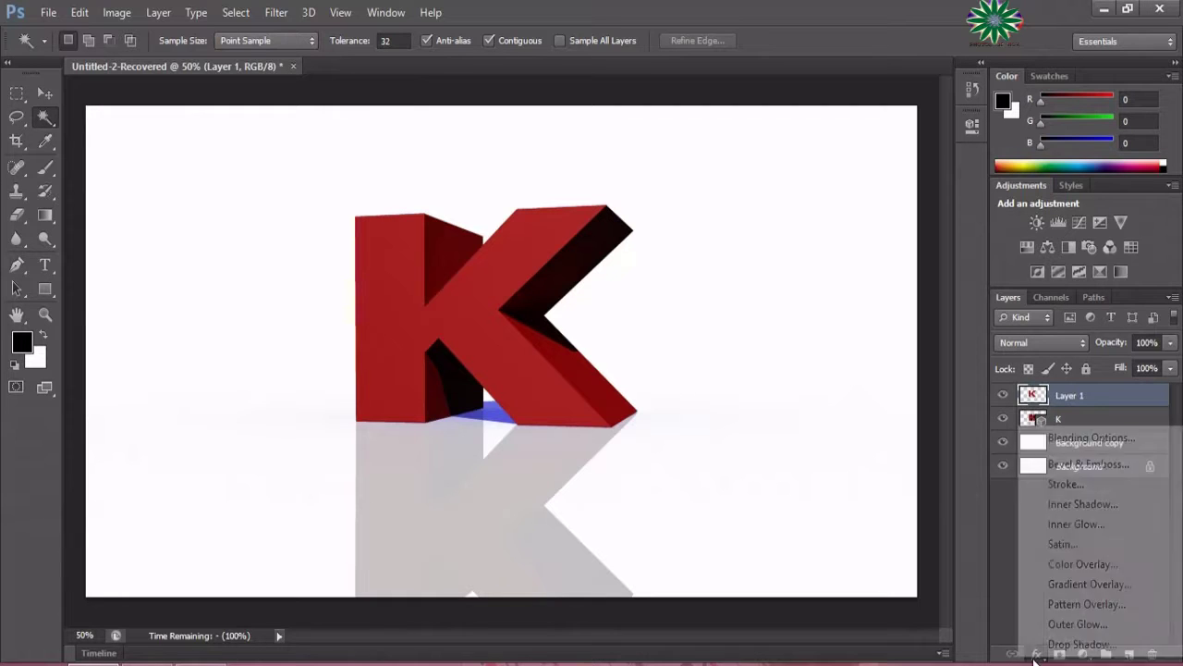
pyautogui.click(1082, 586)
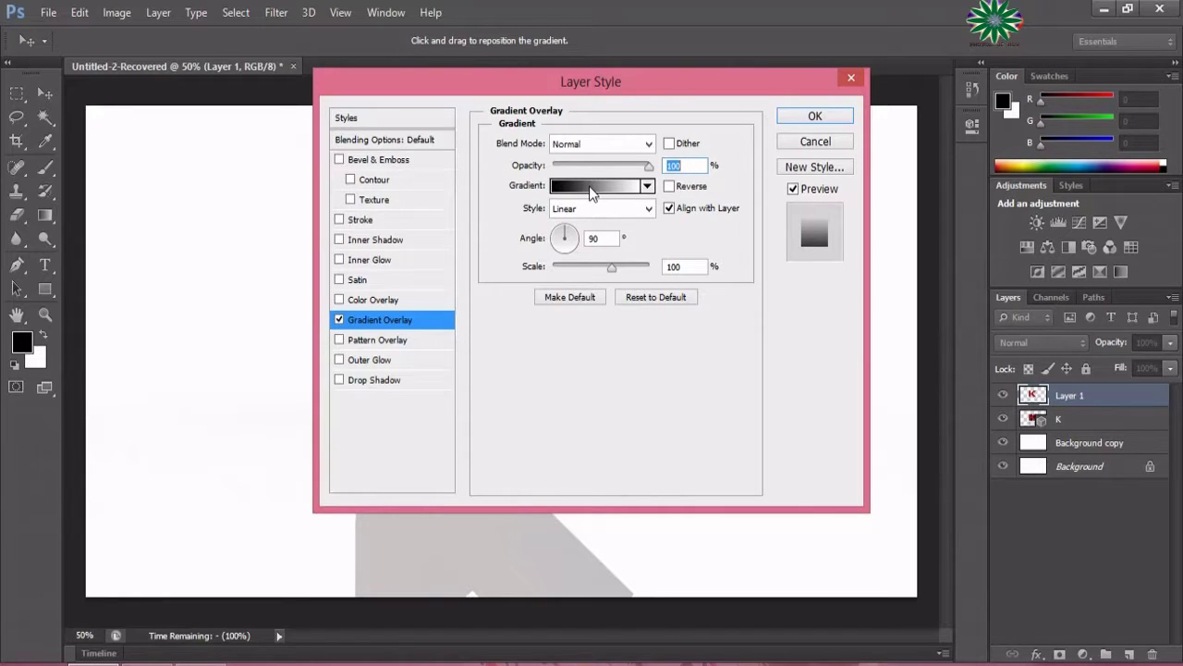
pyautogui.click(589, 186)
pyautogui.click(518, 142)
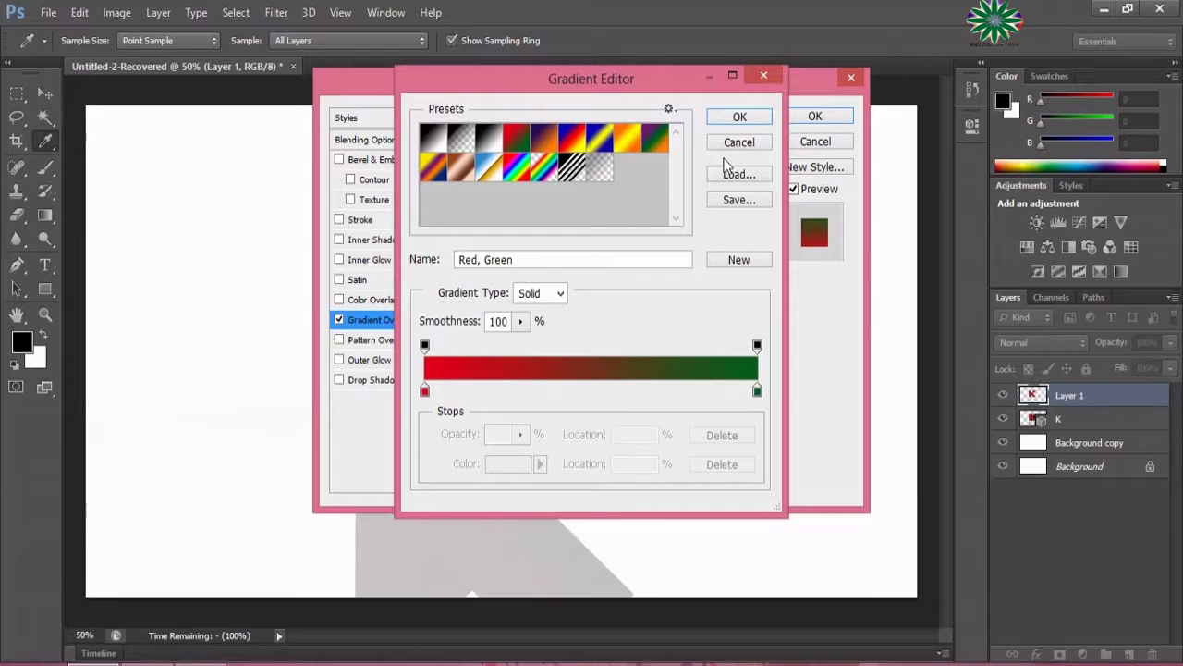
pyautogui.moveTo(425, 392); pyautogui.dragTo(479, 392)
pyautogui.click(739, 116)
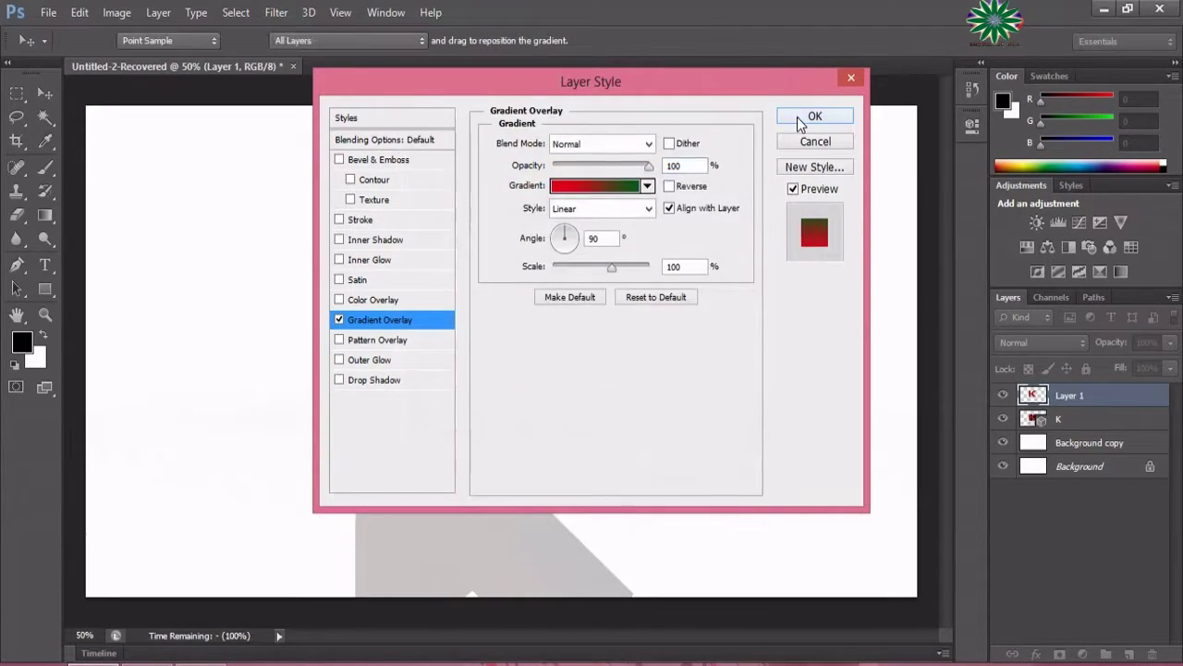
pyautogui.click(795, 116)
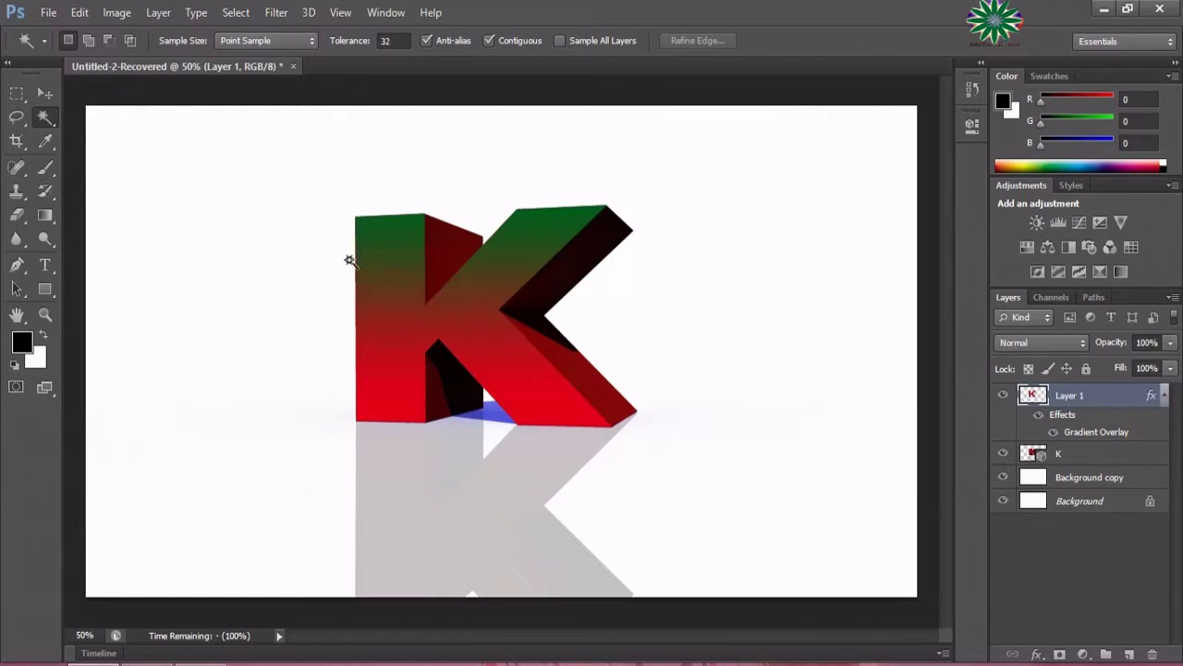
# Reselect the K's front face and copy-paste it onto a new Layer 2
pyautogui.click(388, 296)
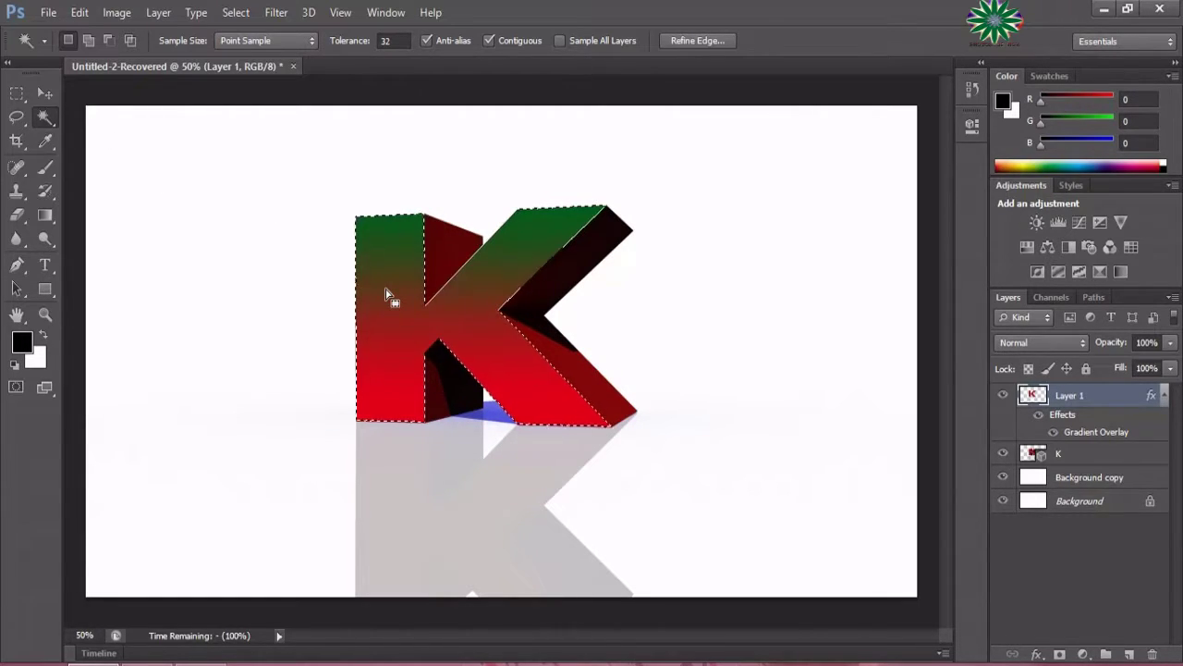
pyautogui.click(78, 12)
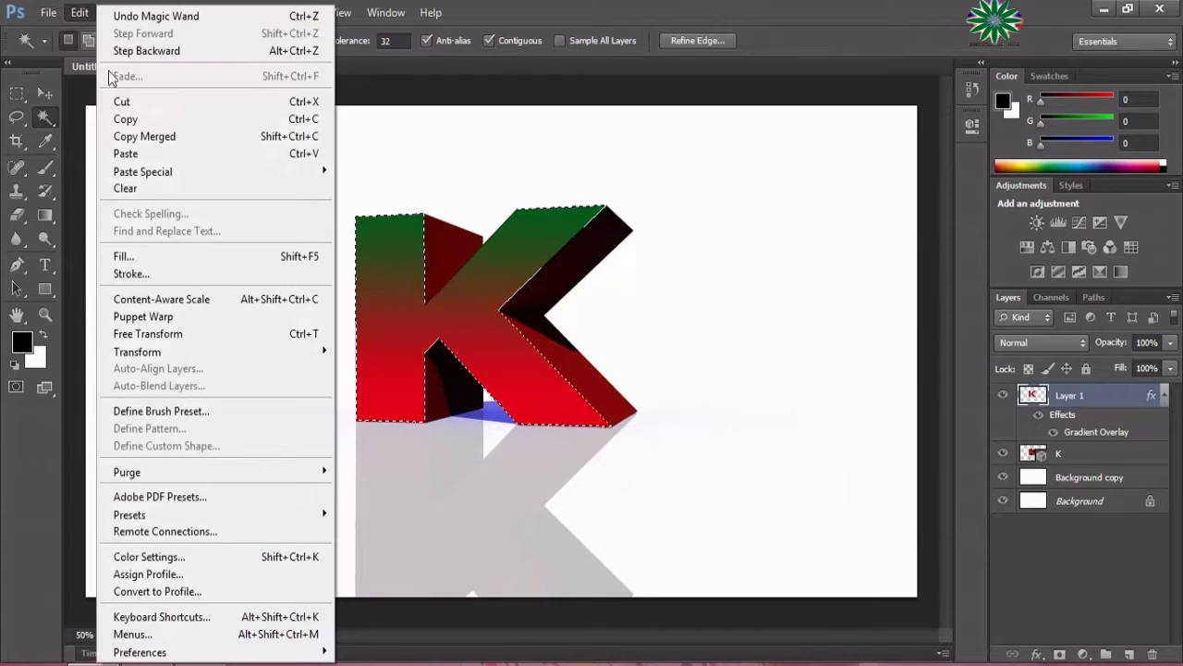
pyautogui.click(134, 117)
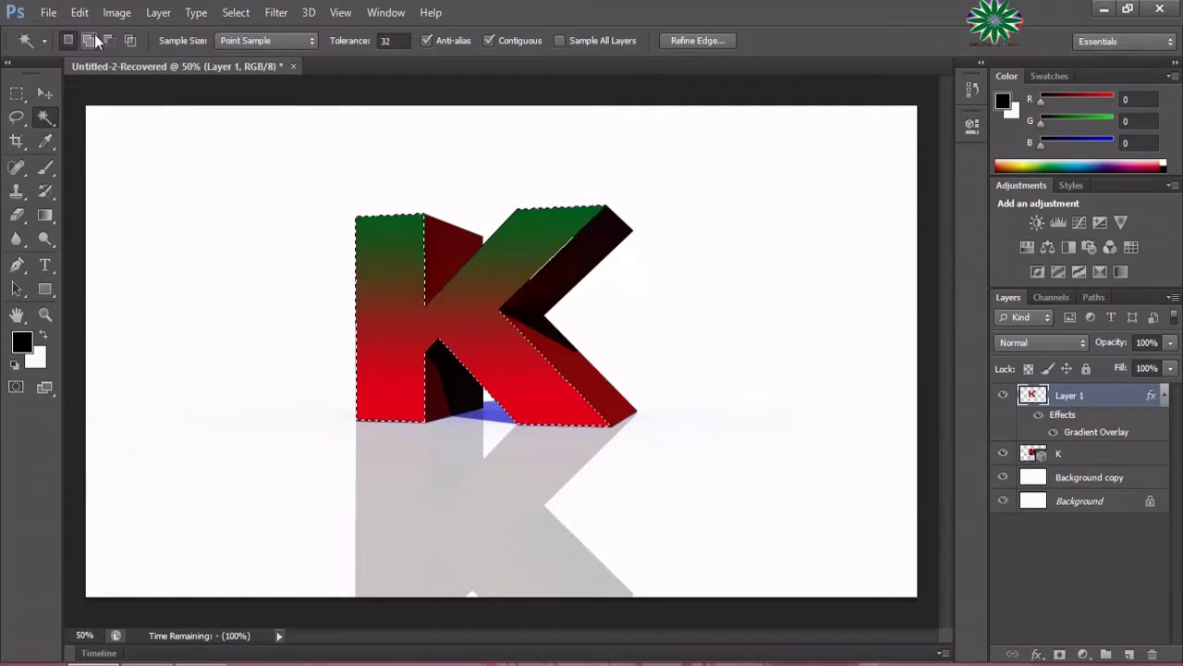
pyautogui.click(79, 12)
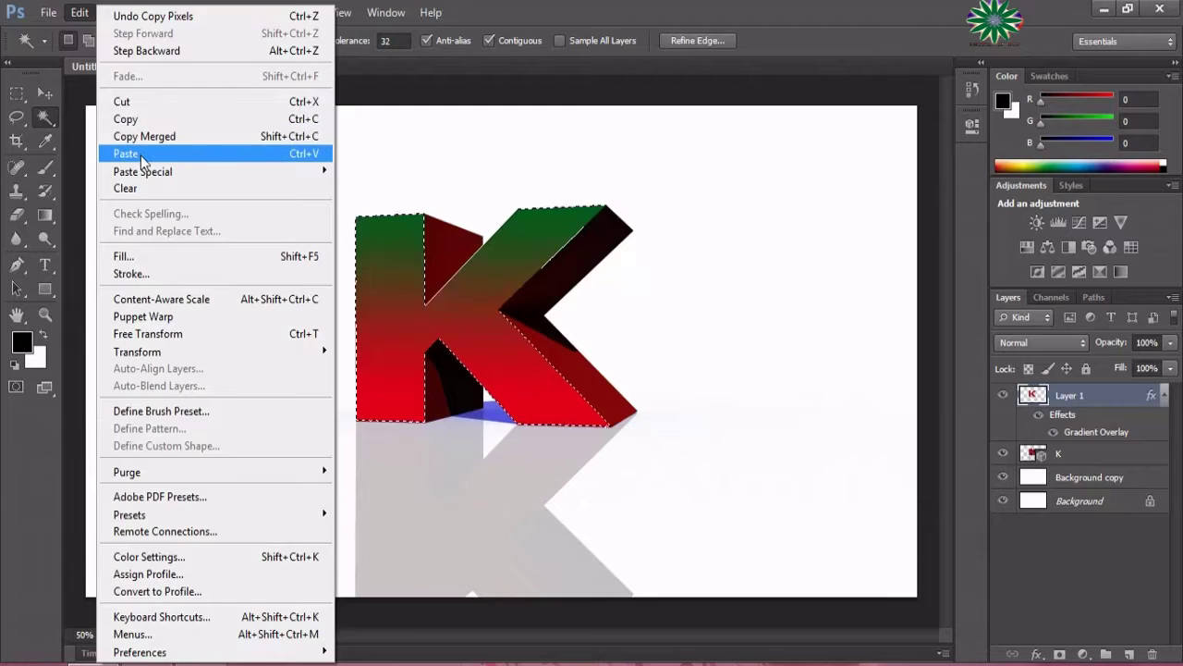
pyautogui.click(137, 154)
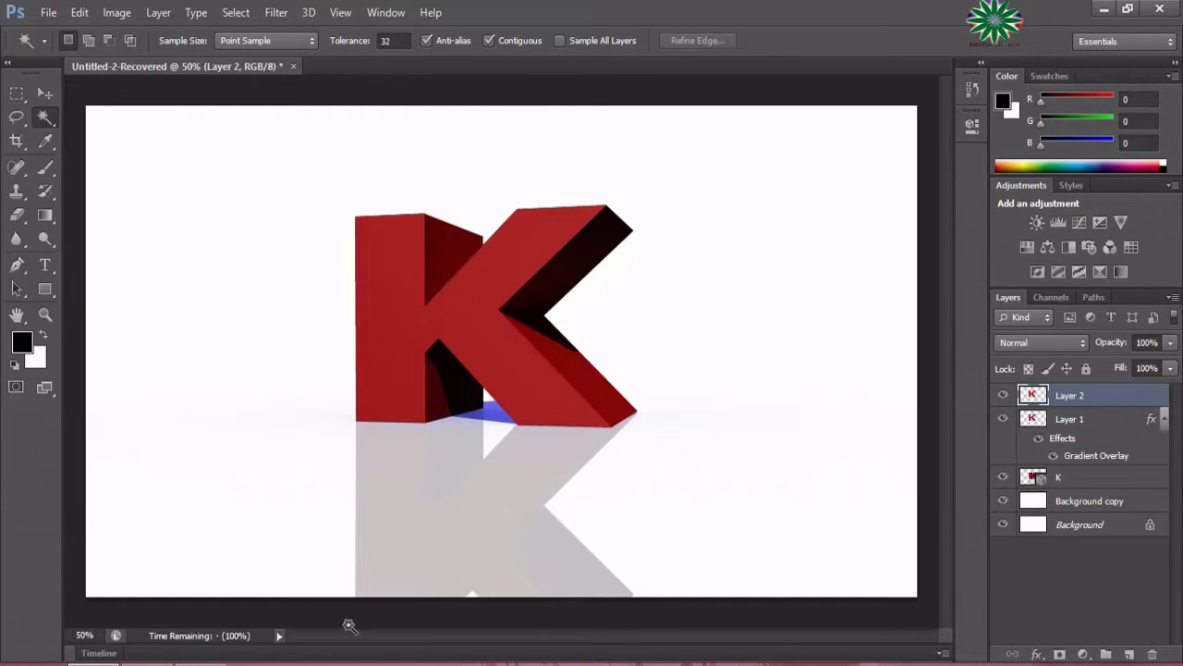
# Apply a grey textured Pattern Overlay to Layer 2
pyautogui.click(1036, 653)
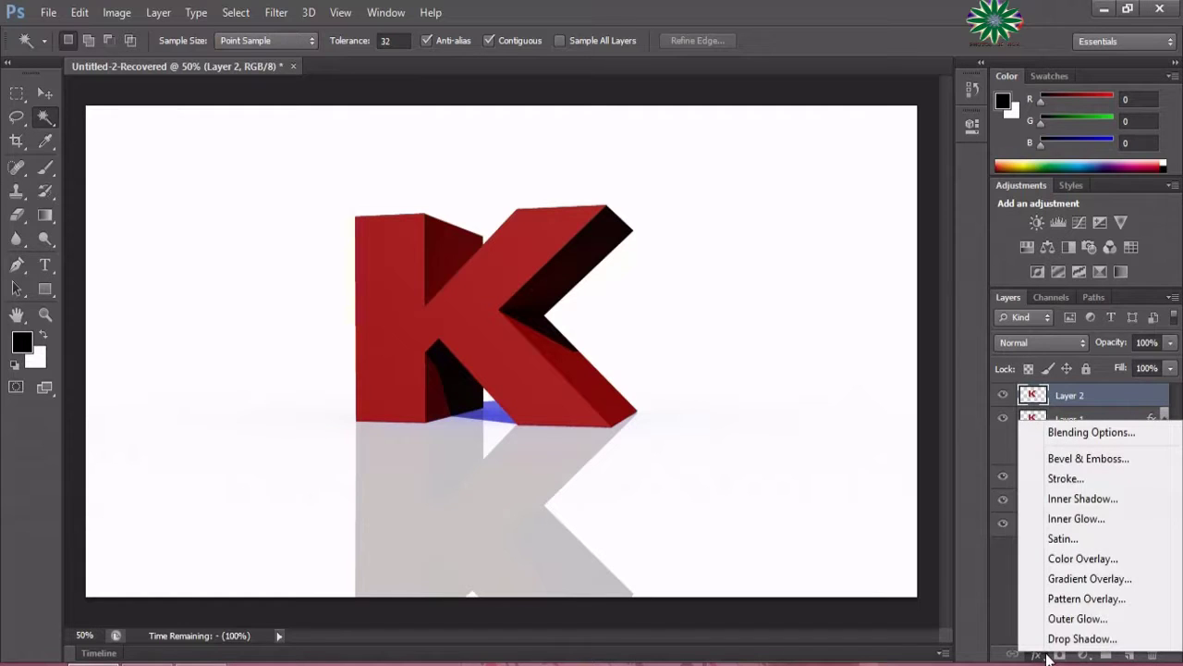
pyautogui.click(1065, 598)
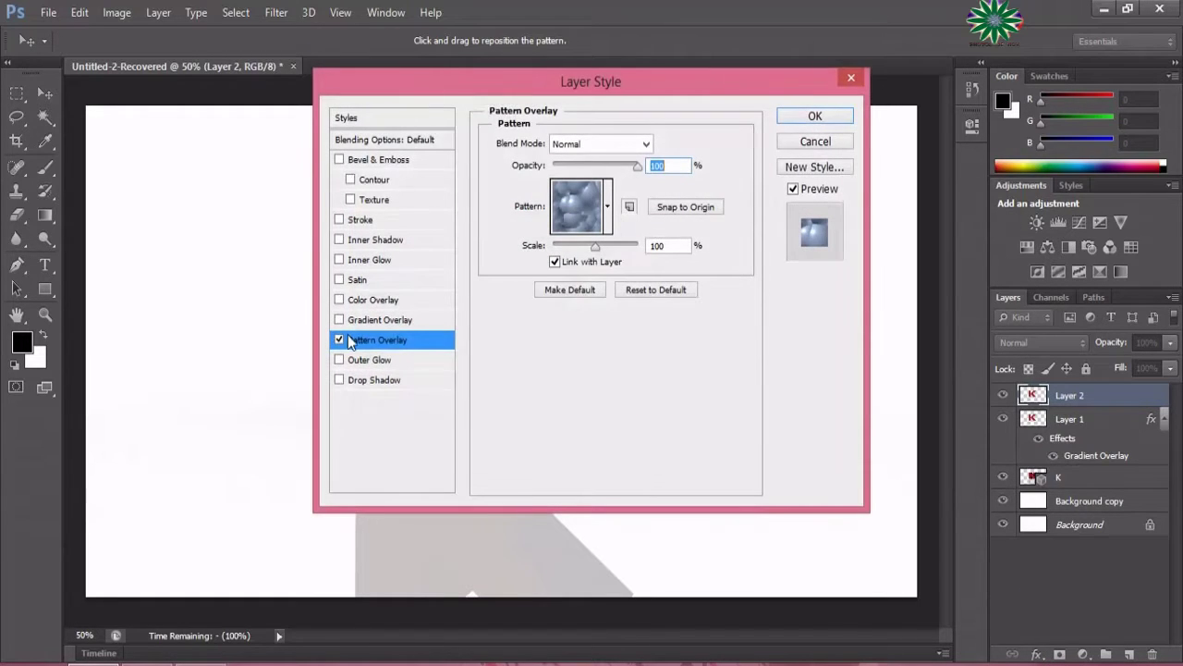
pyautogui.click(608, 206)
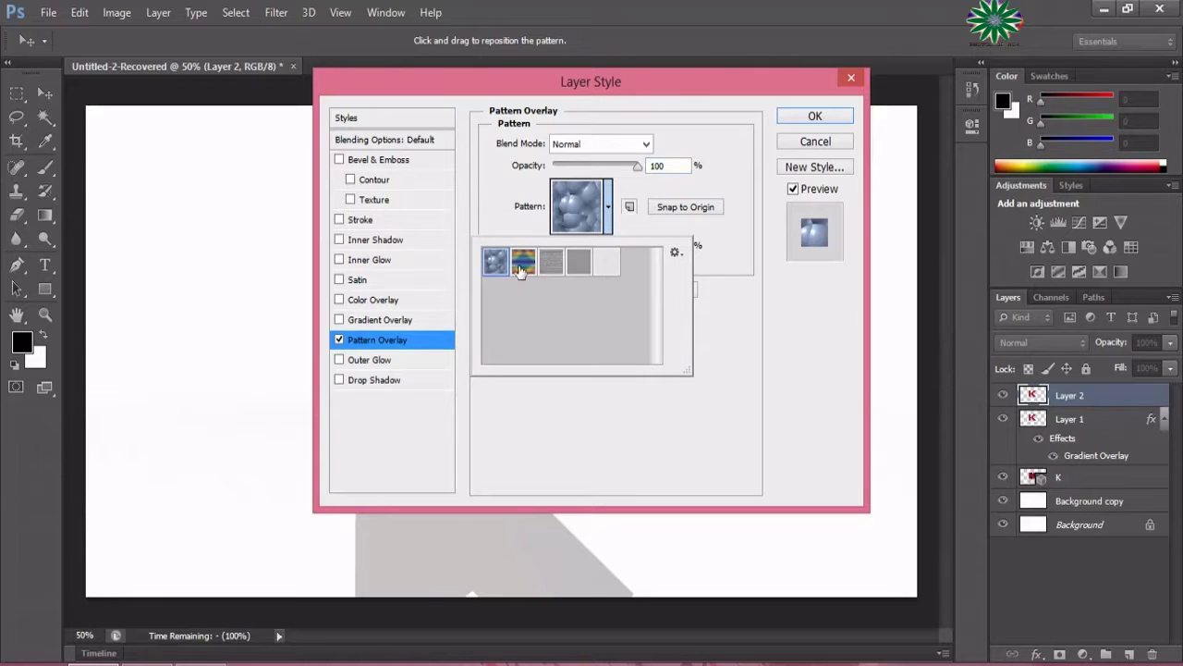
pyautogui.click(579, 265)
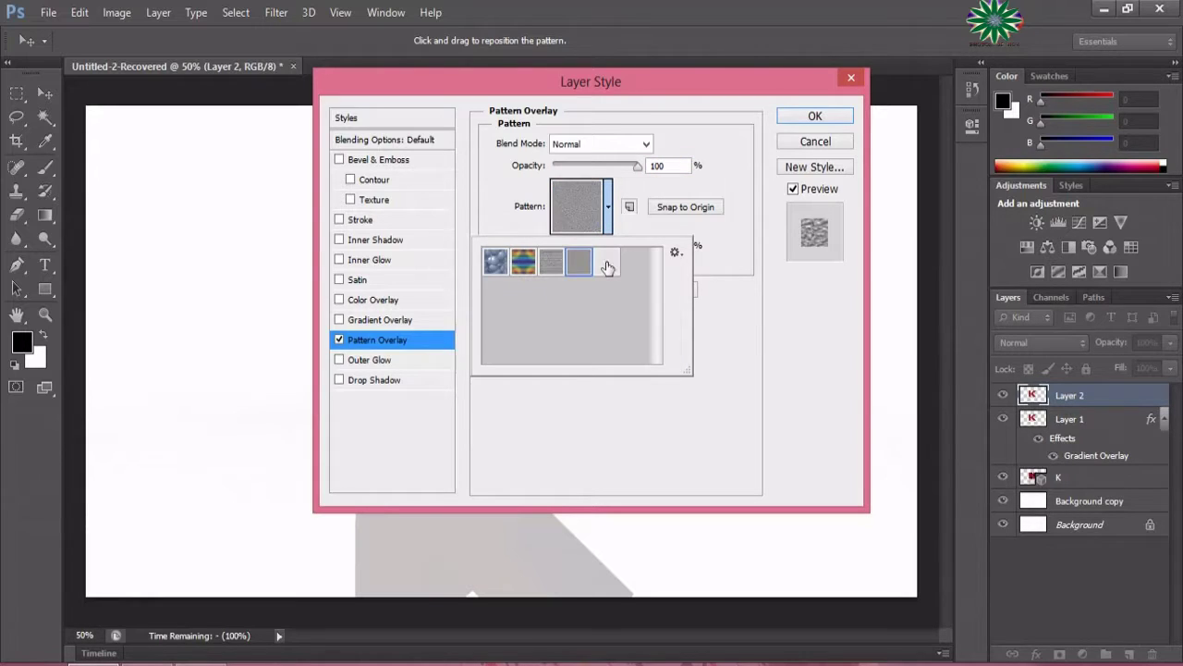
pyautogui.click(607, 268)
pyautogui.click(809, 119)
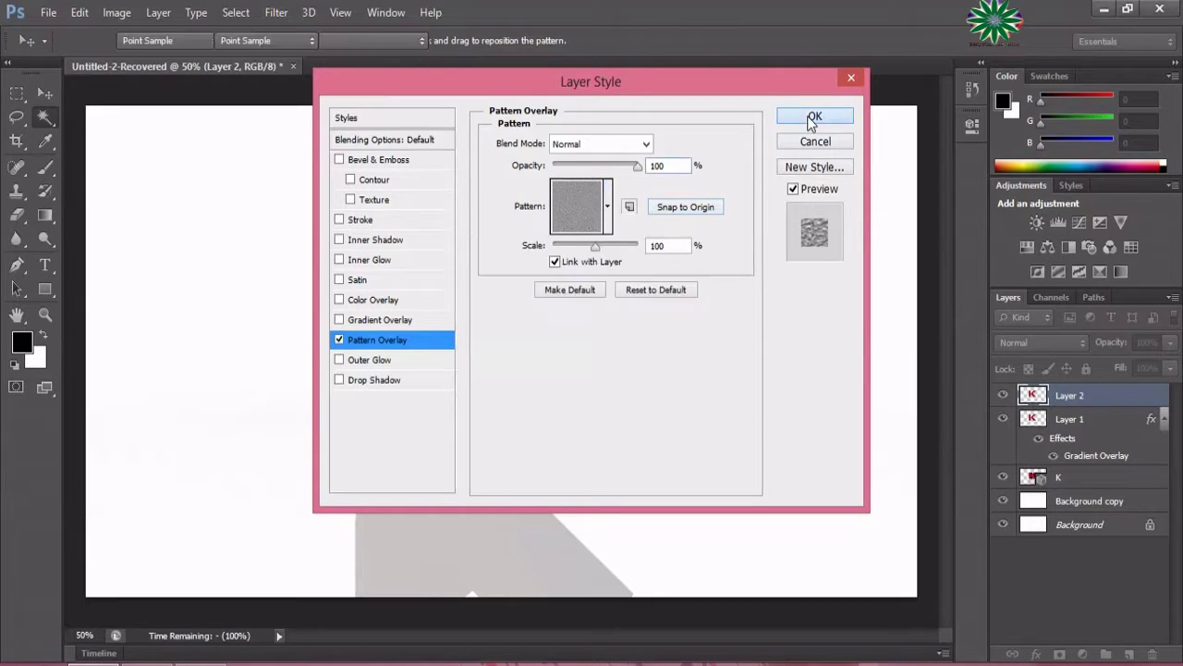
pyautogui.click(1037, 654)
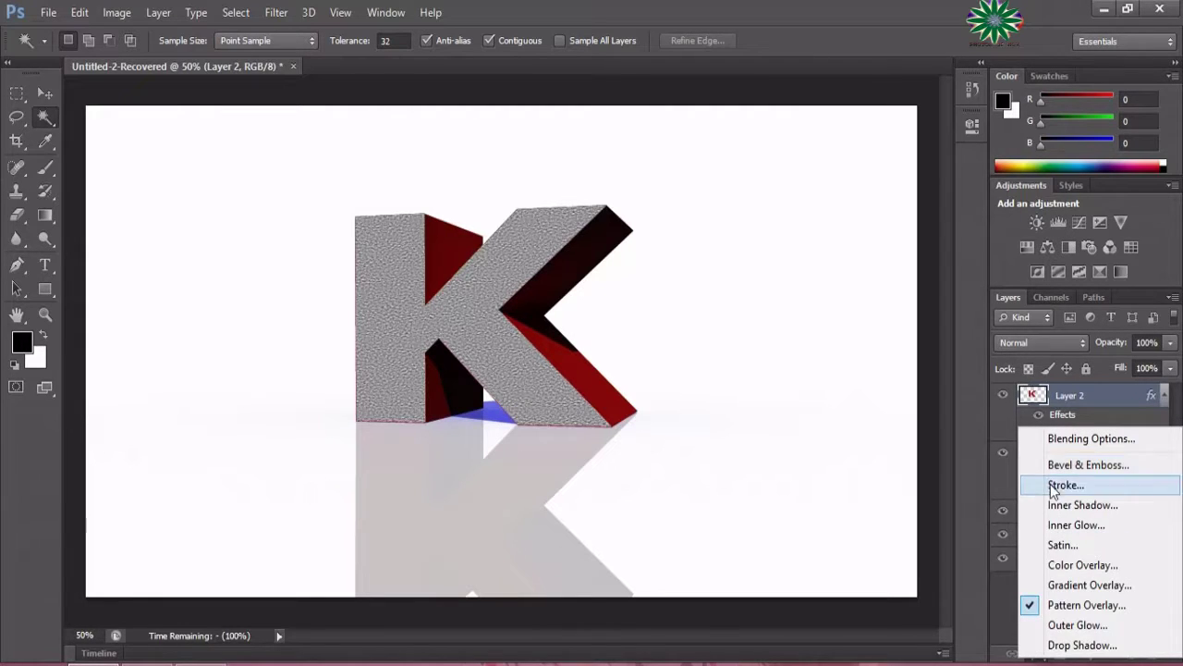
# Give Layer 2 an Inner Glow with opacity 91%, noise 51%, choke 31% and range 59%
pyautogui.click(1065, 525)
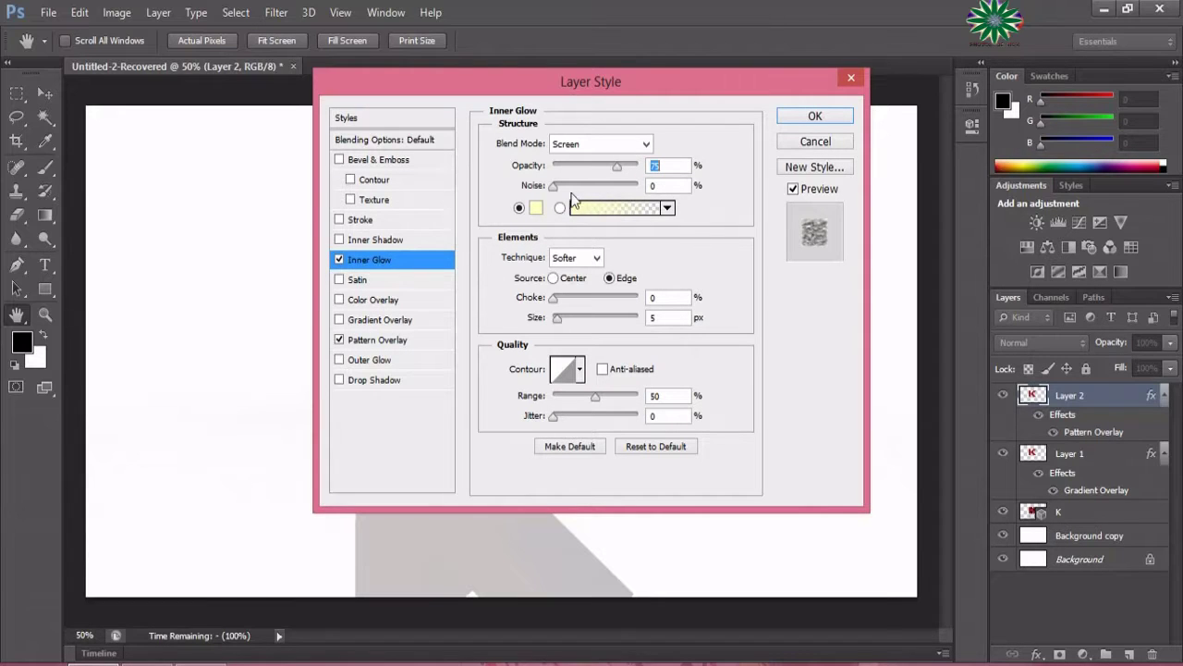
pyautogui.moveTo(612, 170); pyautogui.dragTo(618, 166)
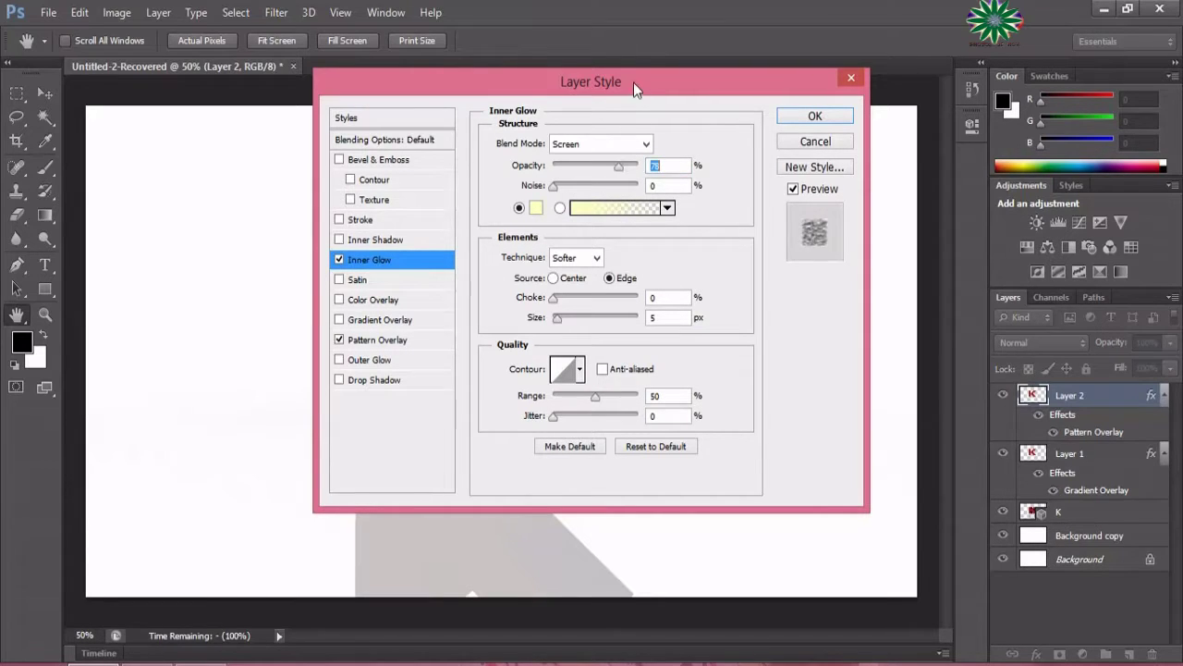
pyautogui.moveTo(633, 82)
pyautogui.mouseDown()
pyautogui.moveTo(795, 274)
pyautogui.moveTo(799, 140)
pyautogui.moveTo(841, 143)
pyautogui.mouseUp()
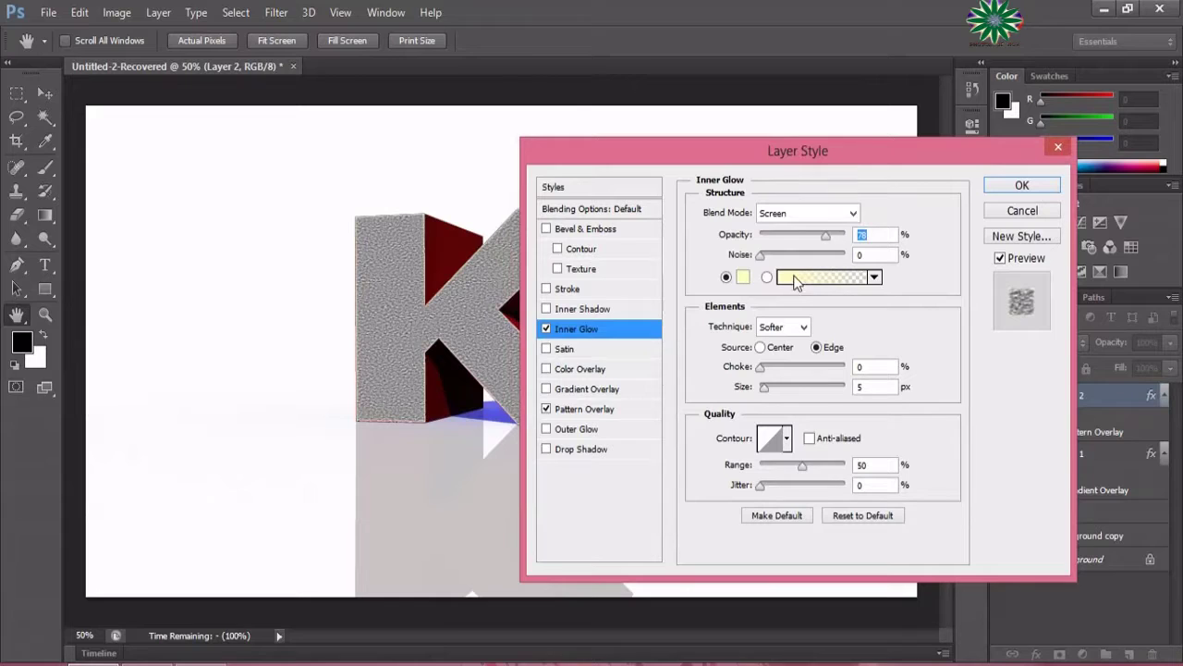
pyautogui.moveTo(828, 238); pyautogui.dragTo(837, 239)
pyautogui.moveTo(766, 256); pyautogui.dragTo(804, 265)
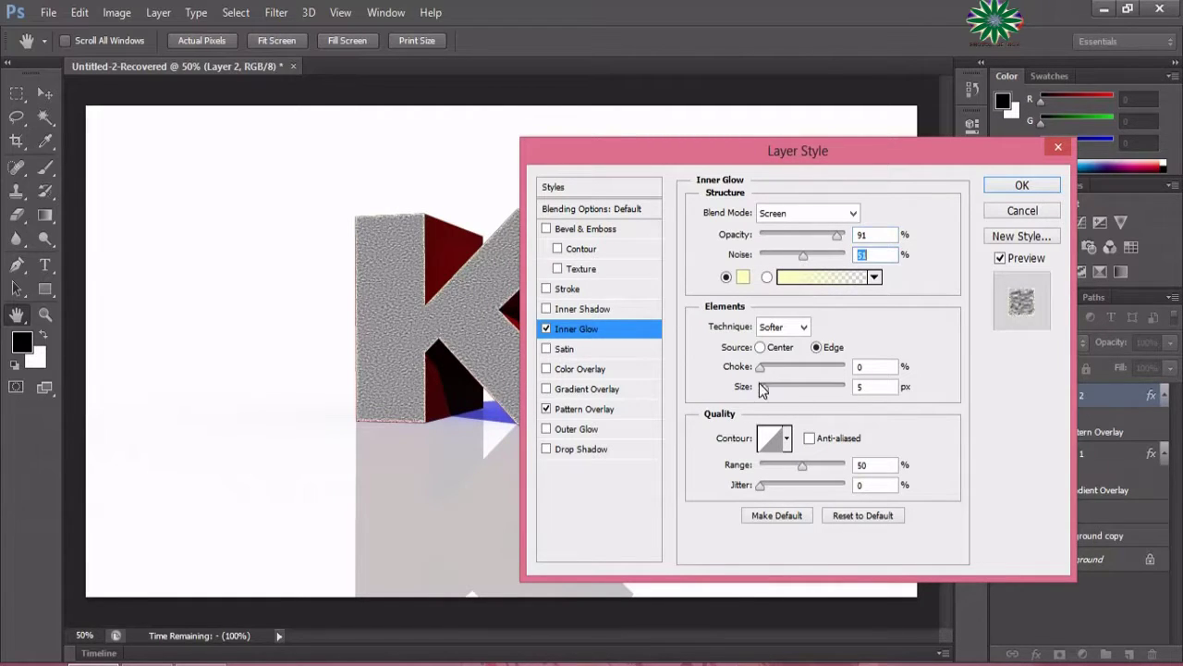
pyautogui.moveTo(761, 366); pyautogui.dragTo(777, 368)
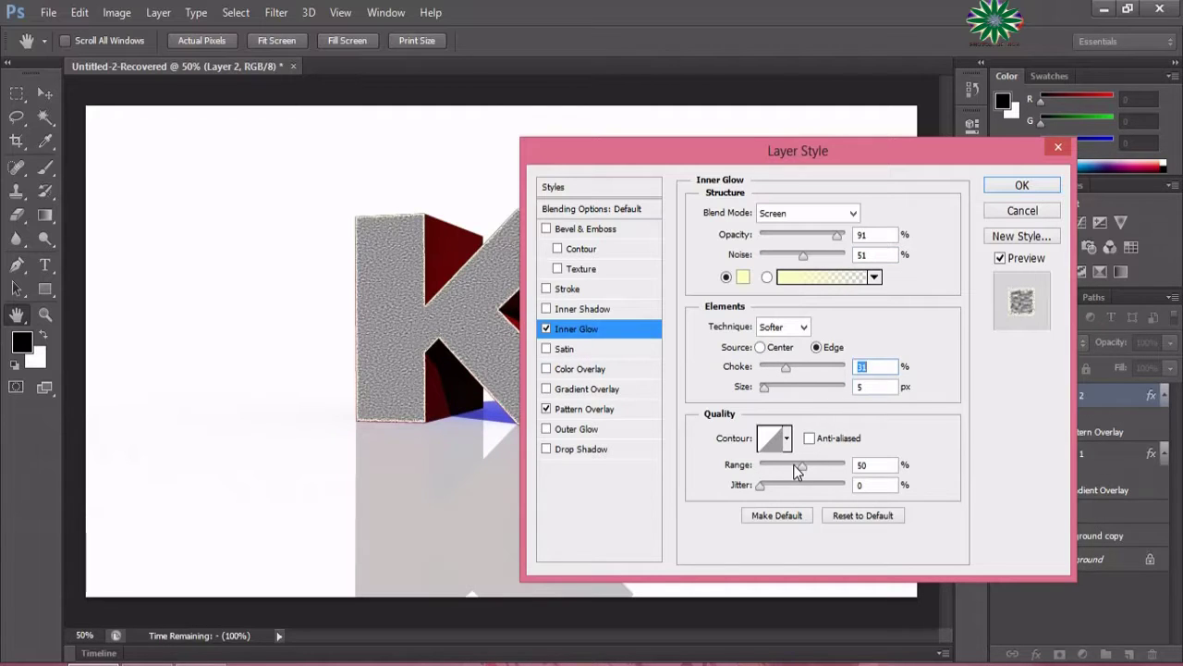
pyautogui.moveTo(800, 466); pyautogui.dragTo(778, 488)
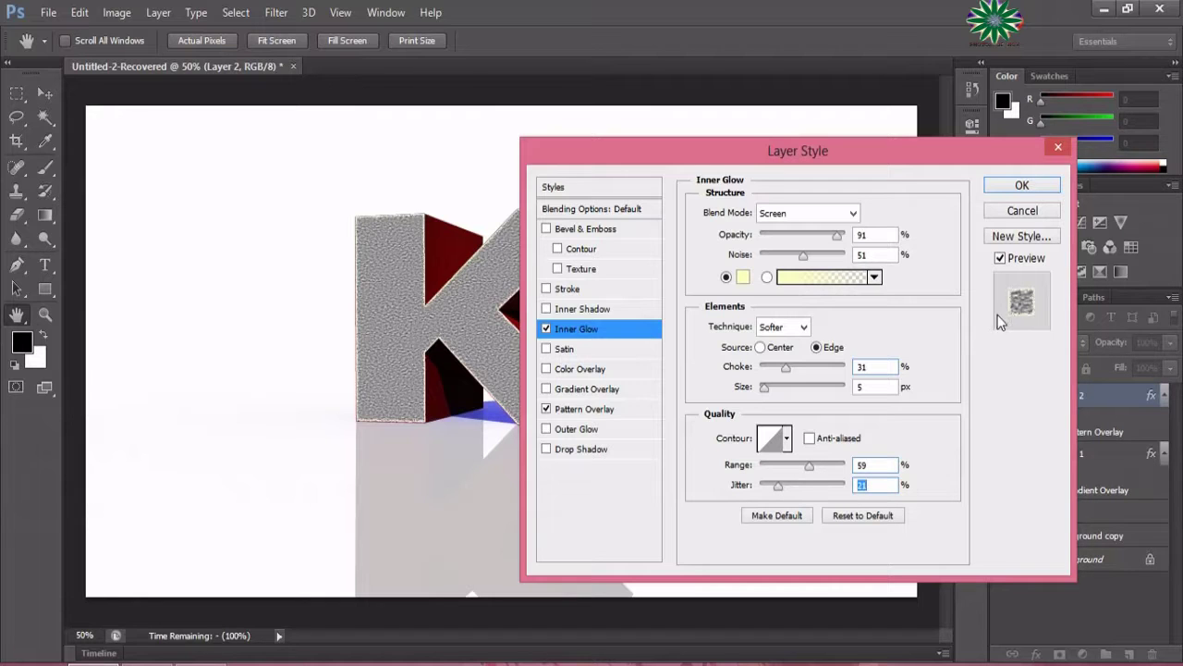
pyautogui.click(1023, 186)
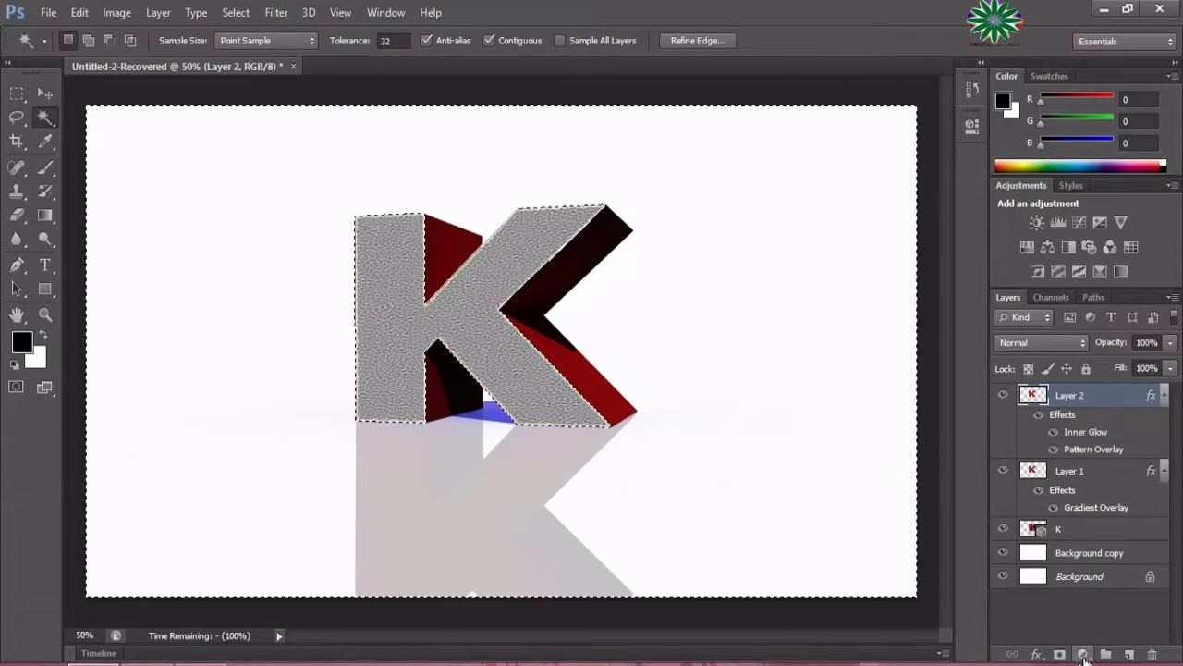
# Add a Color Balance layer with midtones Cyan-Red -47, Magenta-Green +17, Yellow-Blue -76
pyautogui.click(1081, 653)
pyautogui.click(1072, 458)
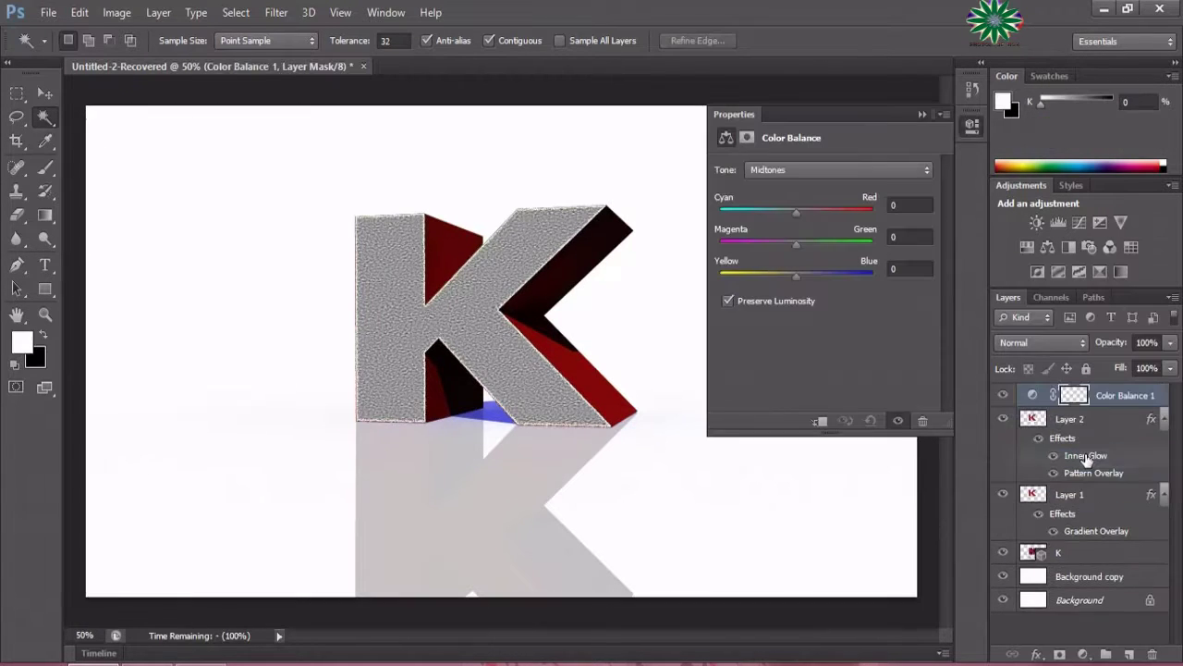
pyautogui.moveTo(797, 212); pyautogui.dragTo(816, 212)
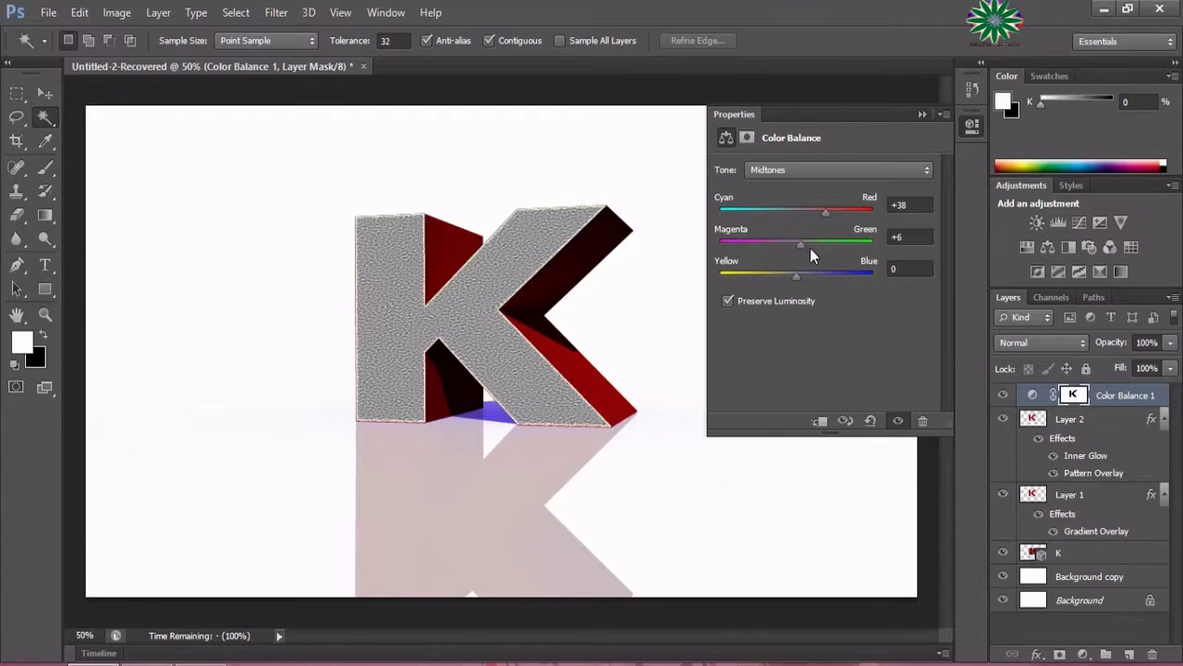
pyautogui.moveTo(793, 277)
pyautogui.mouseDown()
pyautogui.moveTo(728, 276)
pyautogui.moveTo(773, 276)
pyautogui.mouseUp()
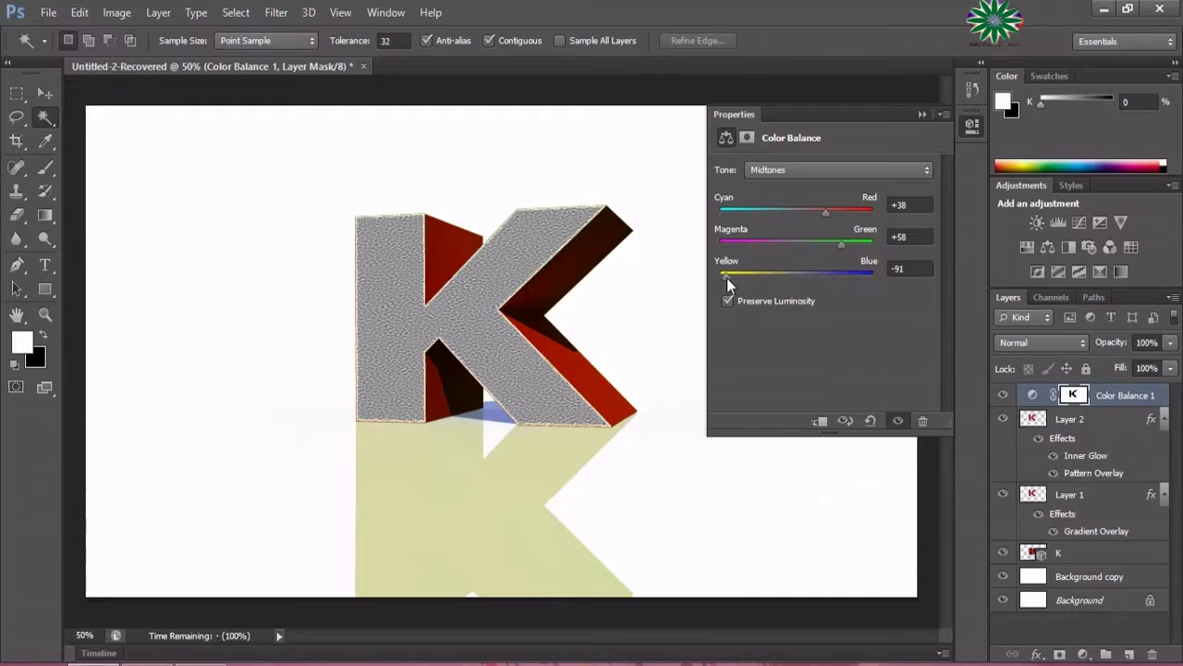
pyautogui.moveTo(725, 277); pyautogui.dragTo(737, 279)
pyautogui.moveTo(847, 251)
pyautogui.mouseDown()
pyautogui.moveTo(746, 245)
pyautogui.moveTo(769, 248)
pyautogui.mouseUp()
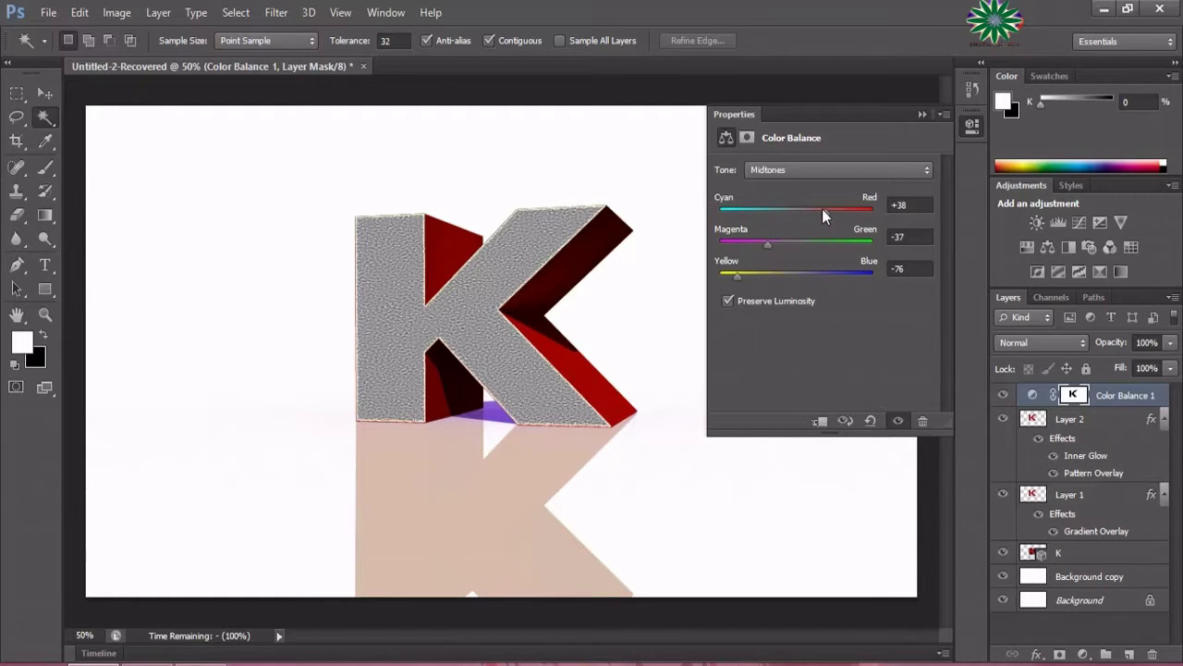
pyautogui.moveTo(826, 209)
pyautogui.mouseDown()
pyautogui.moveTo(747, 213)
pyautogui.moveTo(760, 213)
pyautogui.moveTo(773, 243)
pyautogui.moveTo(809, 257)
pyautogui.mouseUp()
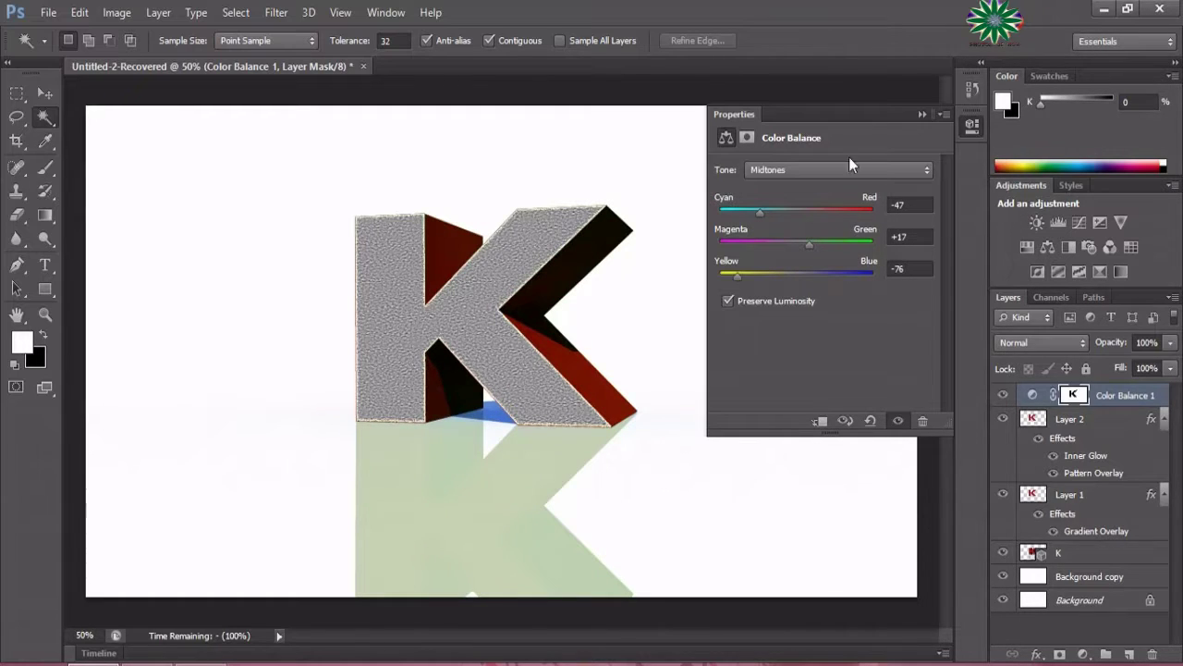
pyautogui.click(920, 116)
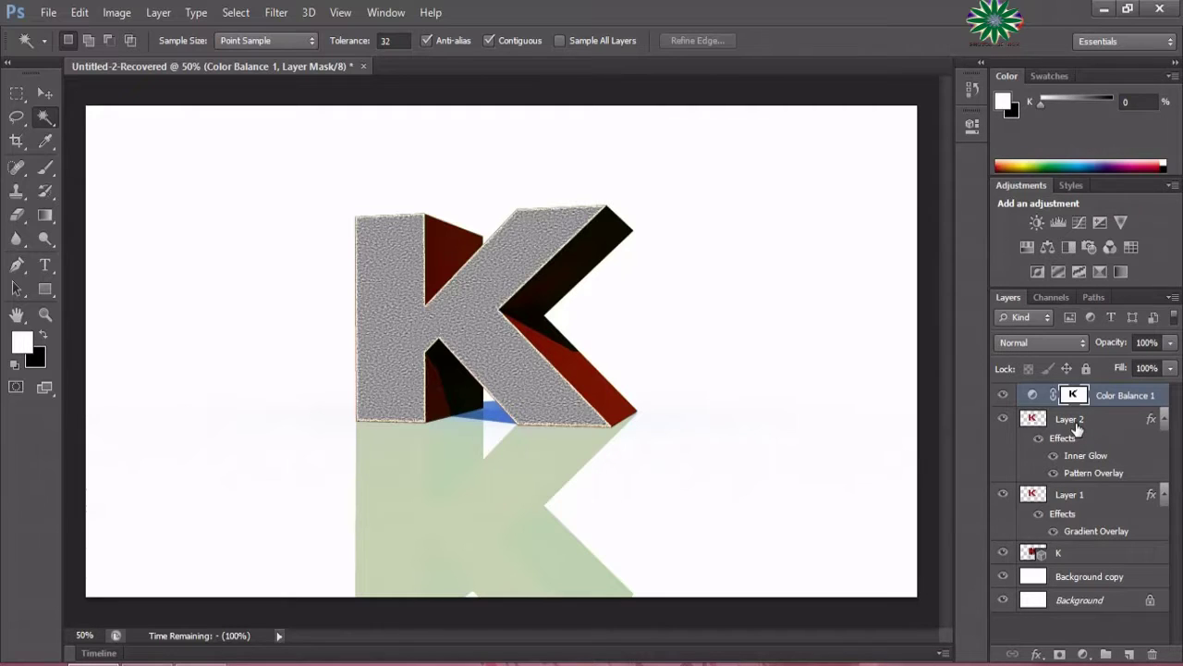
# Above Layer 1, add Color Balance 2 with midtones Cyan-Red -60, Magenta-Green +56, Yellow-Blue -49
pyautogui.click(1070, 499)
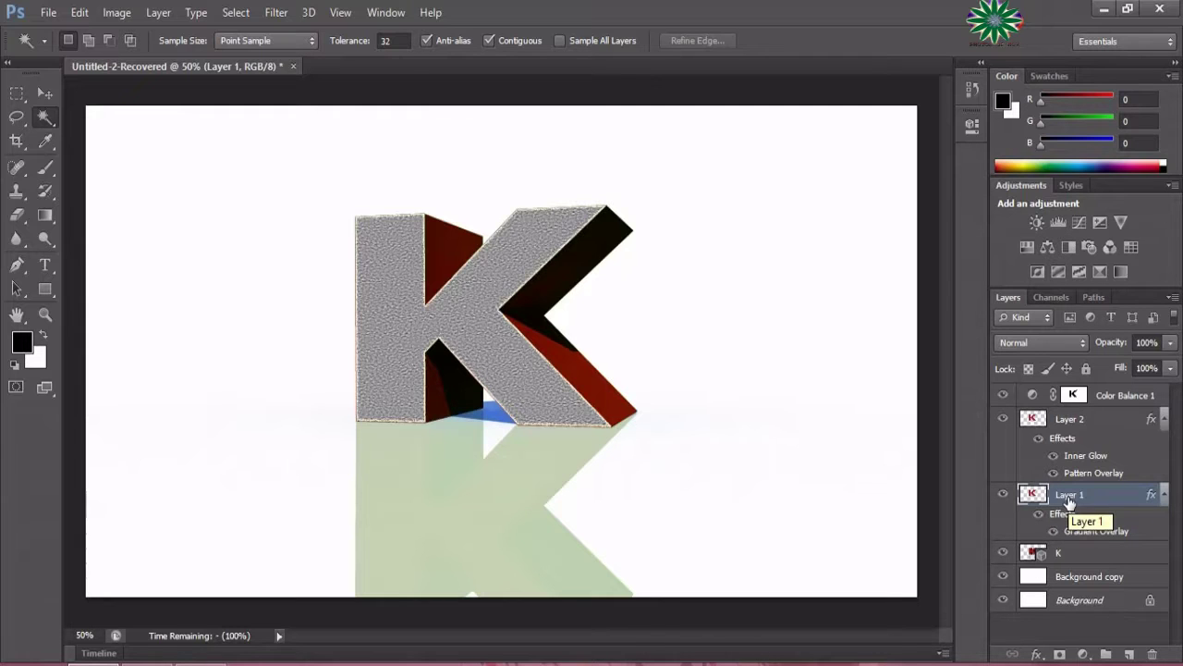
pyautogui.click(1083, 654)
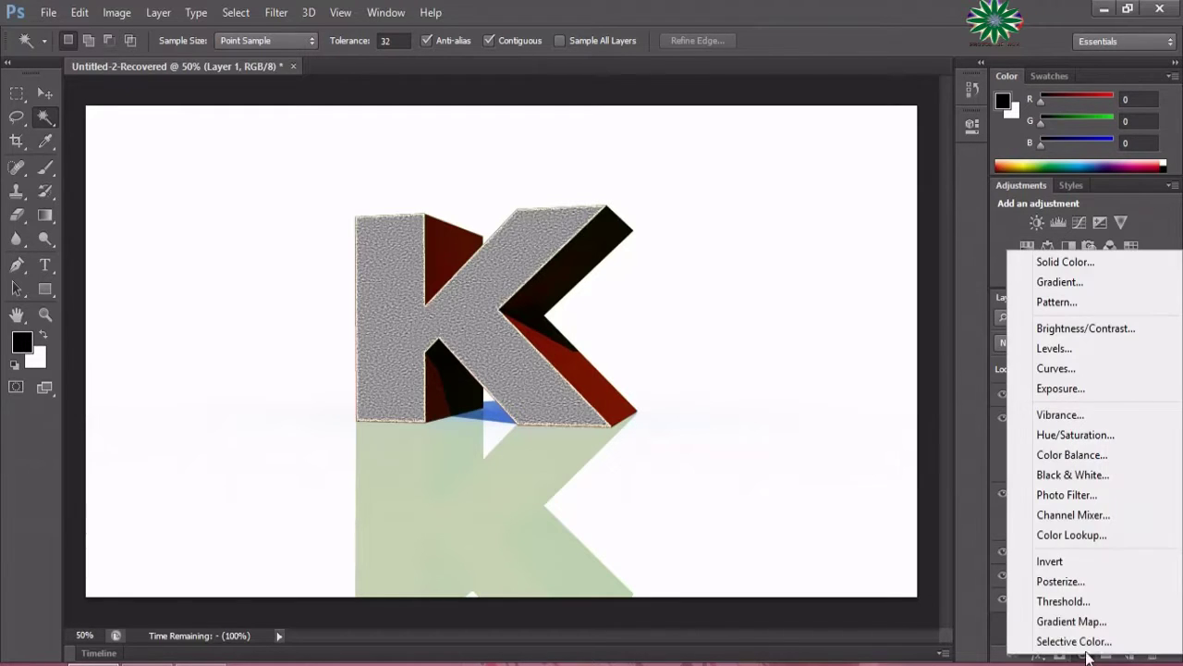
pyautogui.click(1063, 454)
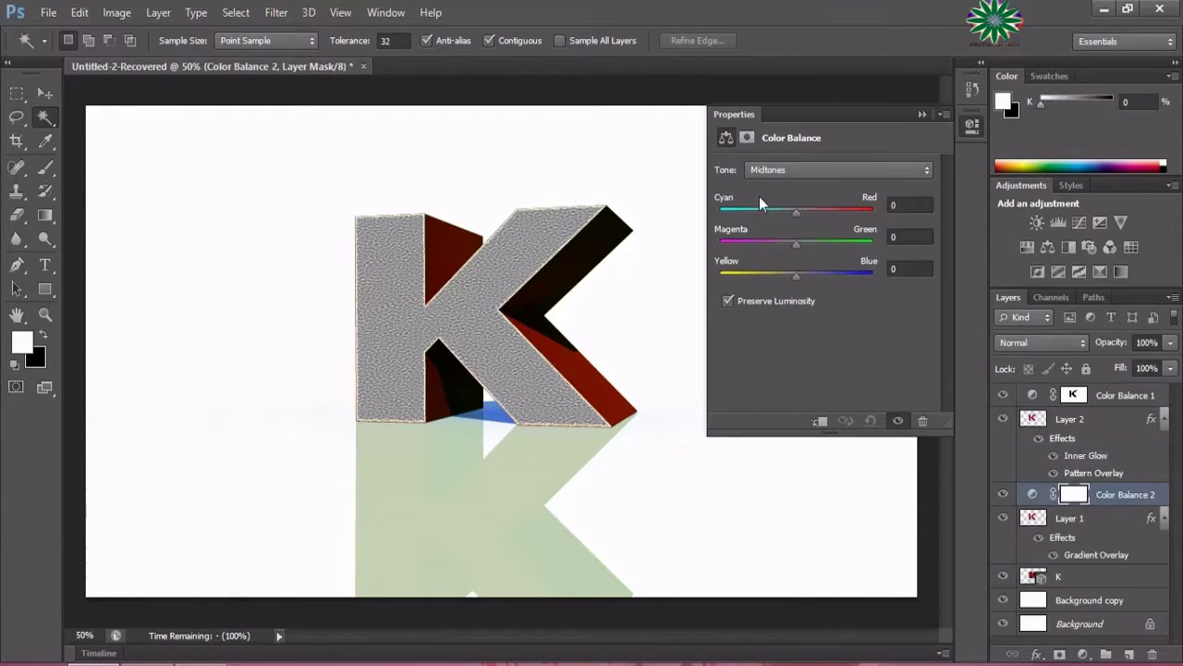
pyautogui.moveTo(800, 210); pyautogui.dragTo(751, 208)
pyautogui.moveTo(793, 246)
pyautogui.mouseDown()
pyautogui.moveTo(757, 240)
pyautogui.moveTo(839, 244)
pyautogui.mouseUp()
pyautogui.moveTo(795, 277); pyautogui.dragTo(759, 279)
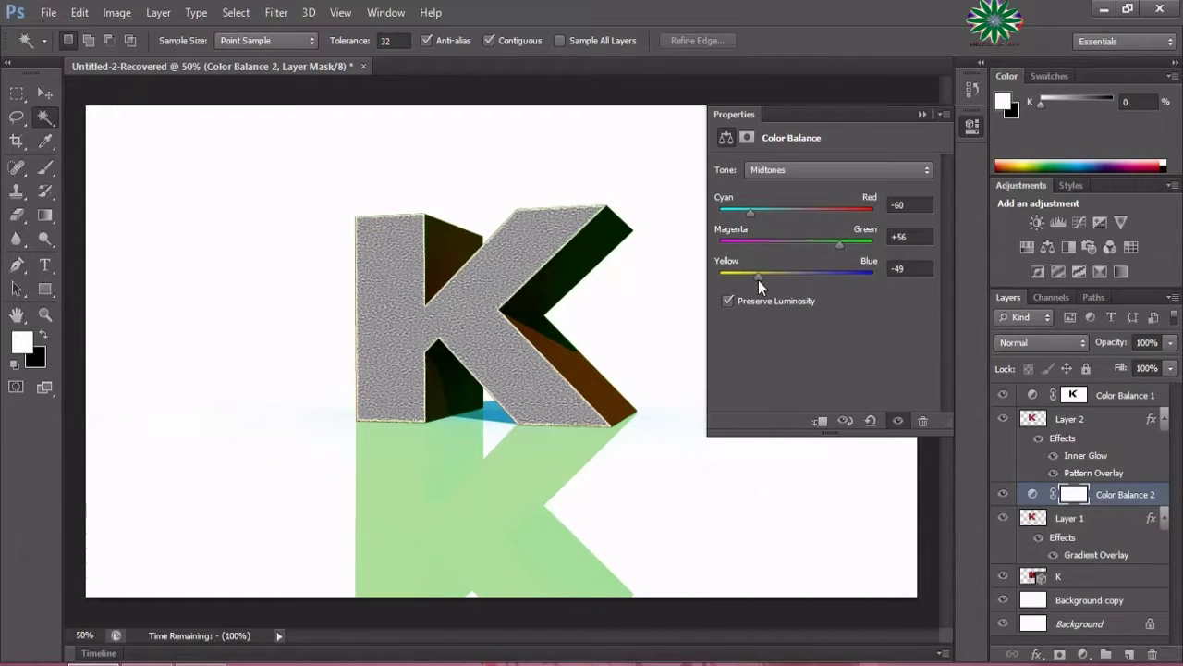
pyautogui.click(920, 114)
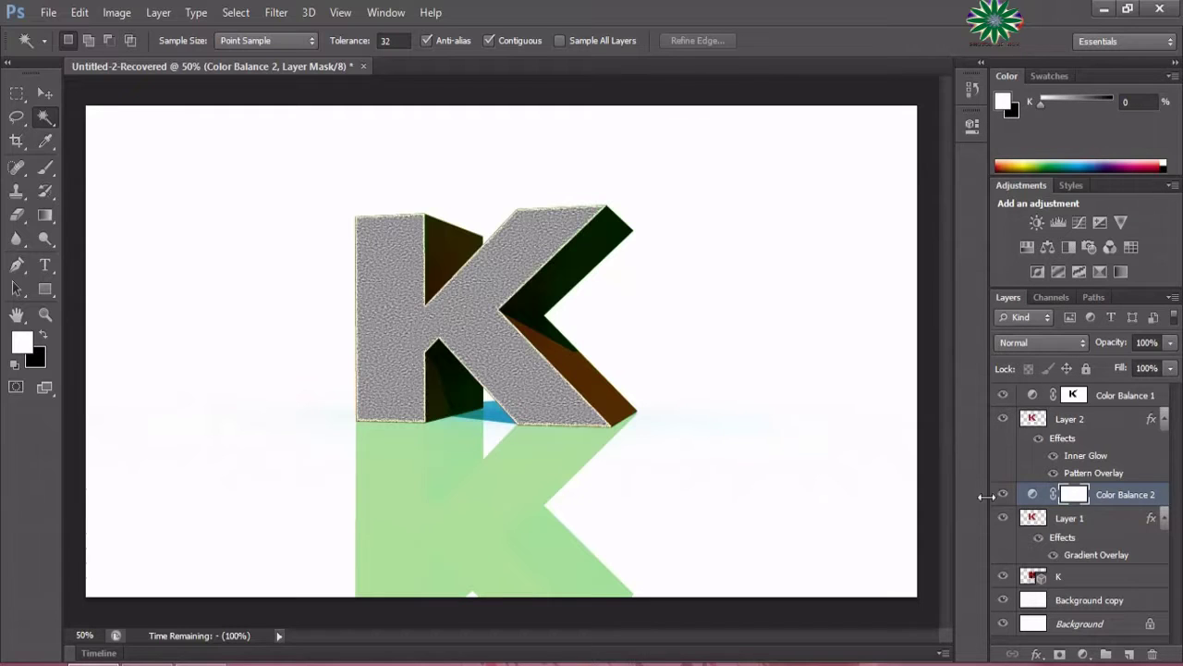
pyautogui.click(1128, 539)
pyautogui.click(1103, 519)
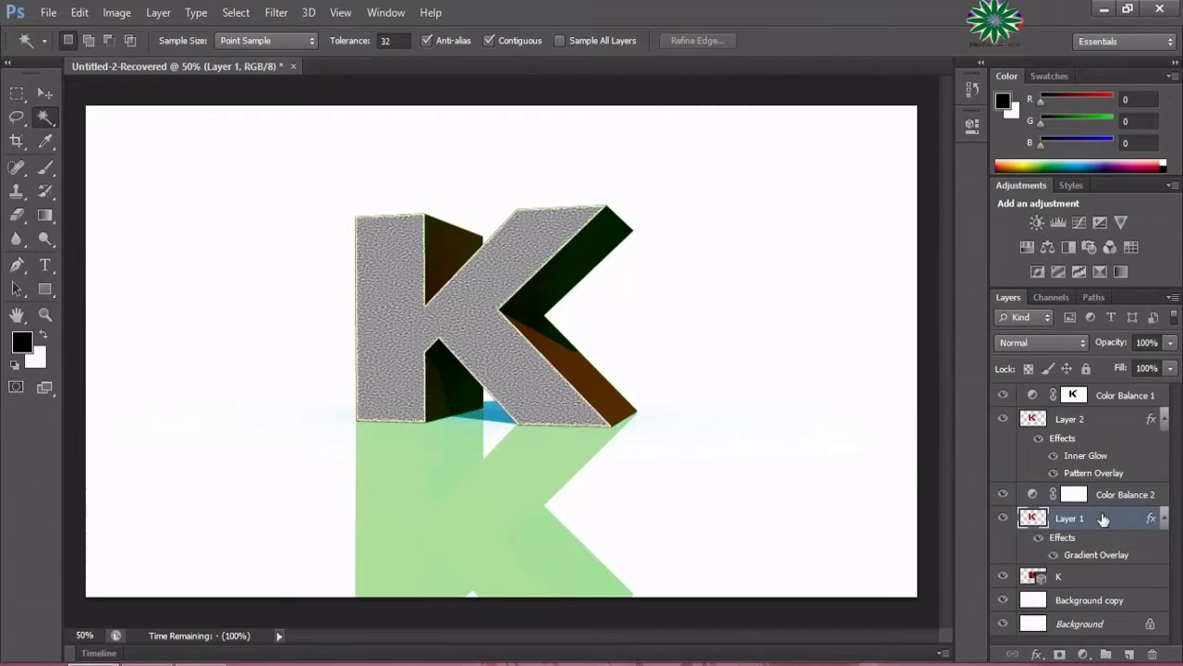
# Add Color Balance 3 with midtones Cyan -6, Magenta -37 and Yellow -82
pyautogui.click(1084, 655)
pyautogui.click(1082, 458)
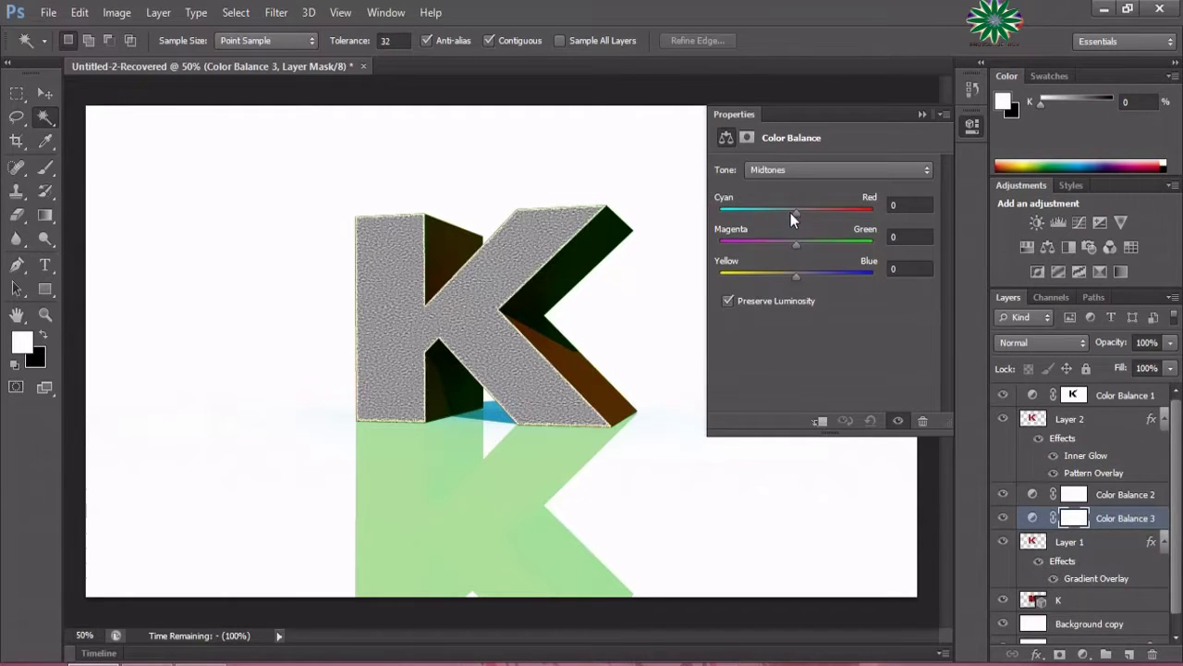
pyautogui.moveTo(793, 213)
pyautogui.mouseDown()
pyautogui.moveTo(749, 212)
pyautogui.moveTo(792, 233)
pyautogui.mouseUp()
pyautogui.moveTo(796, 242)
pyautogui.mouseDown()
pyautogui.moveTo(767, 244)
pyautogui.moveTo(785, 277)
pyautogui.moveTo(719, 273)
pyautogui.moveTo(733, 273)
pyautogui.mouseUp()
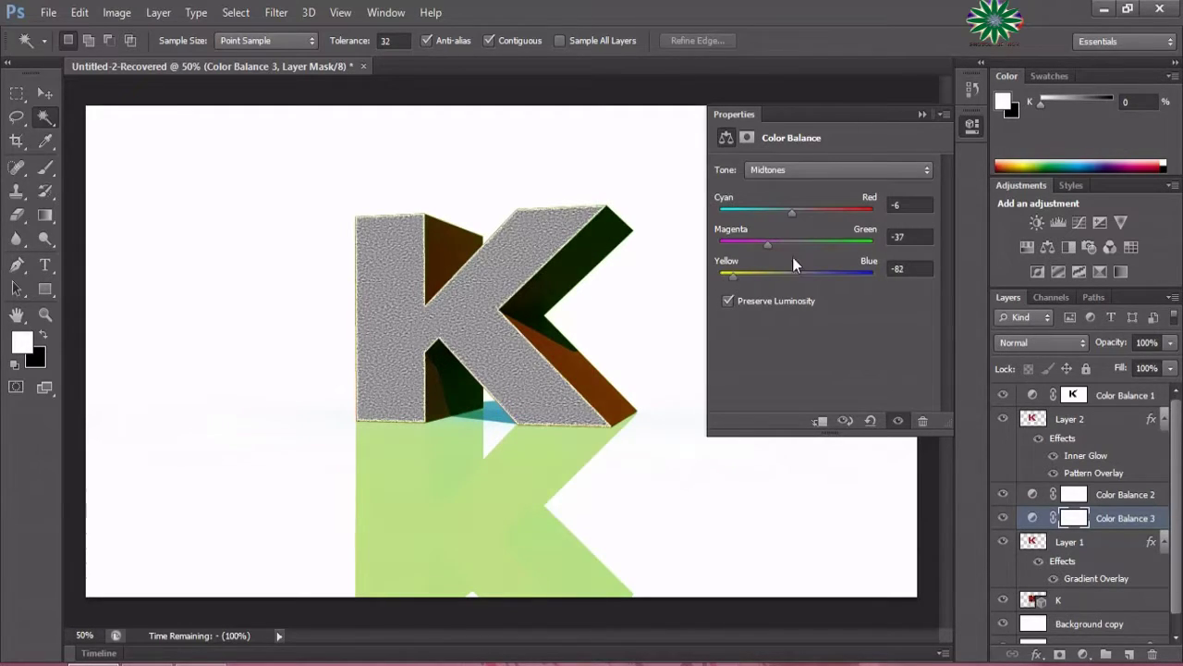
pyautogui.click(922, 114)
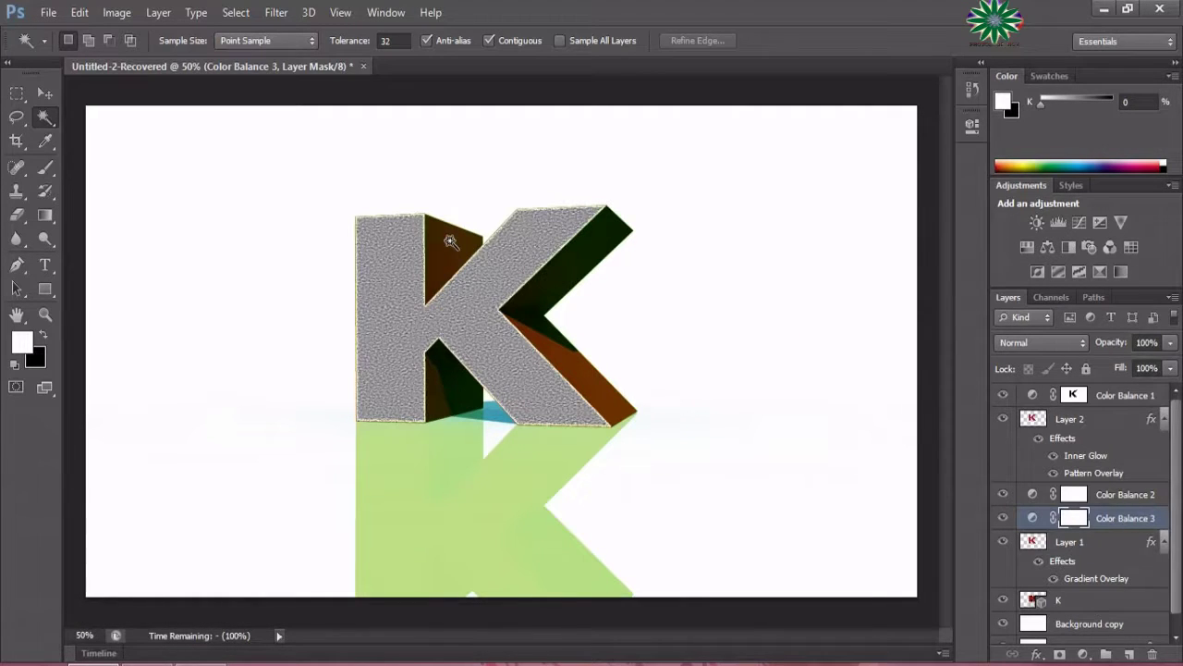
# Magic-wand the K's grey front face, then Shift-add every side face and the small cyan base patch
pyautogui.click(450, 239)
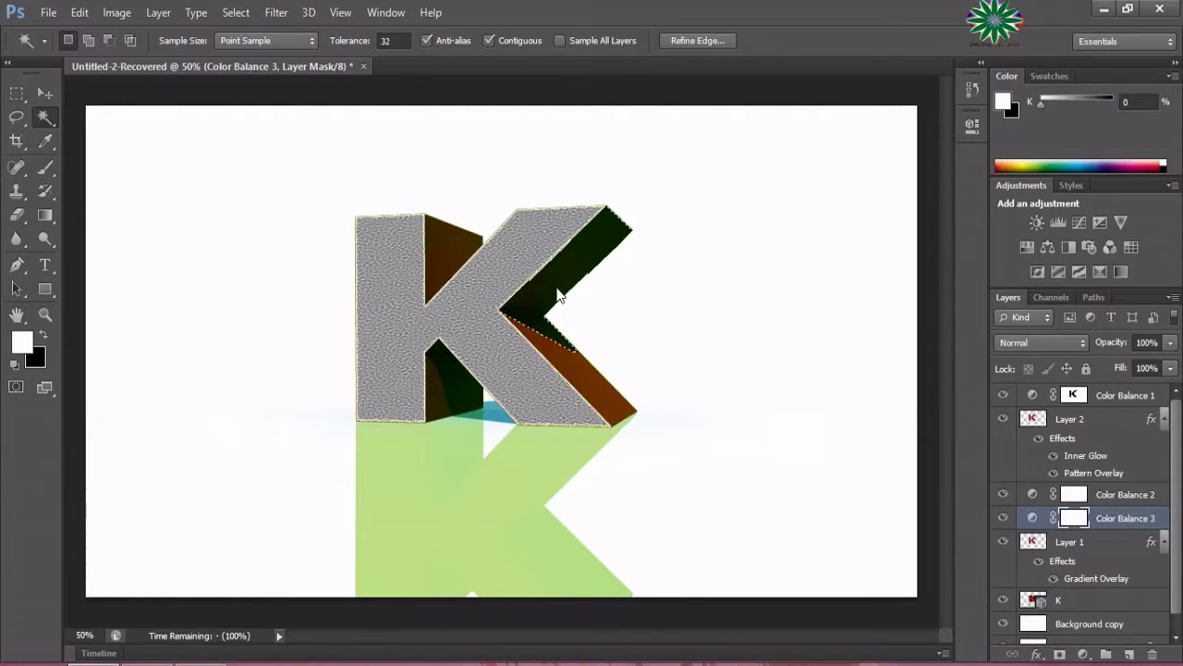
pyautogui.keyDown('shift'); pyautogui.click(577, 370); pyautogui.keyUp('shift')
pyautogui.press('shift')
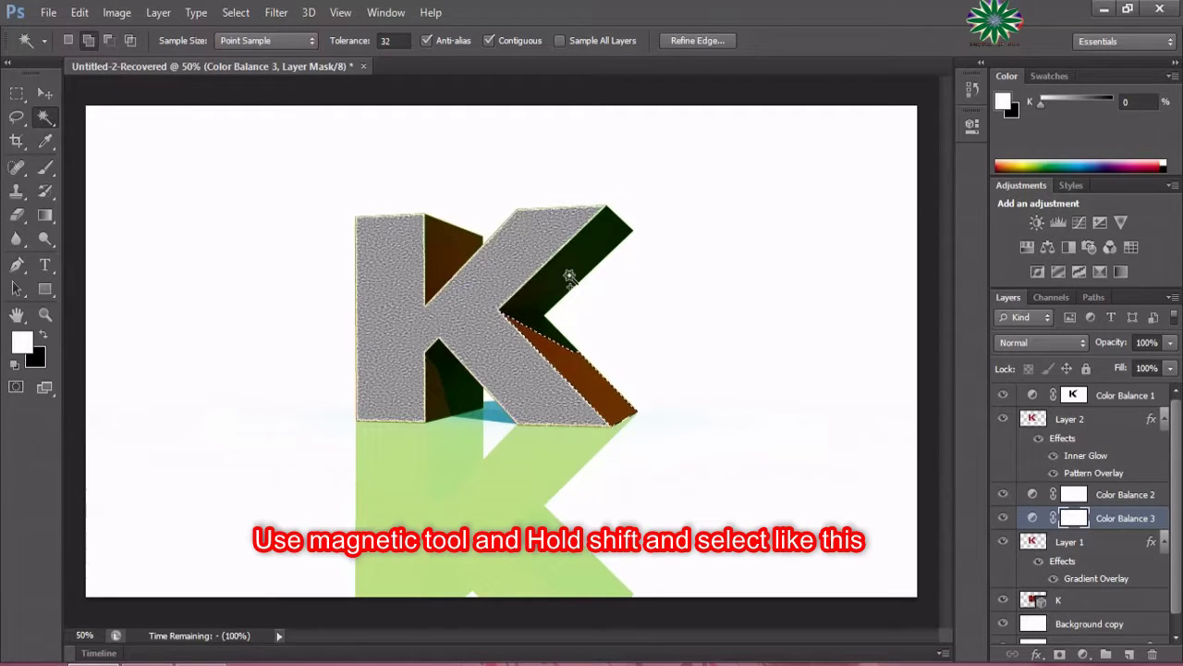
pyautogui.keyDown('shift'); pyautogui.click(569, 276); pyautogui.keyUp('shift')
pyautogui.keyDown('shift'); pyautogui.click(443, 249); pyautogui.keyUp('shift')
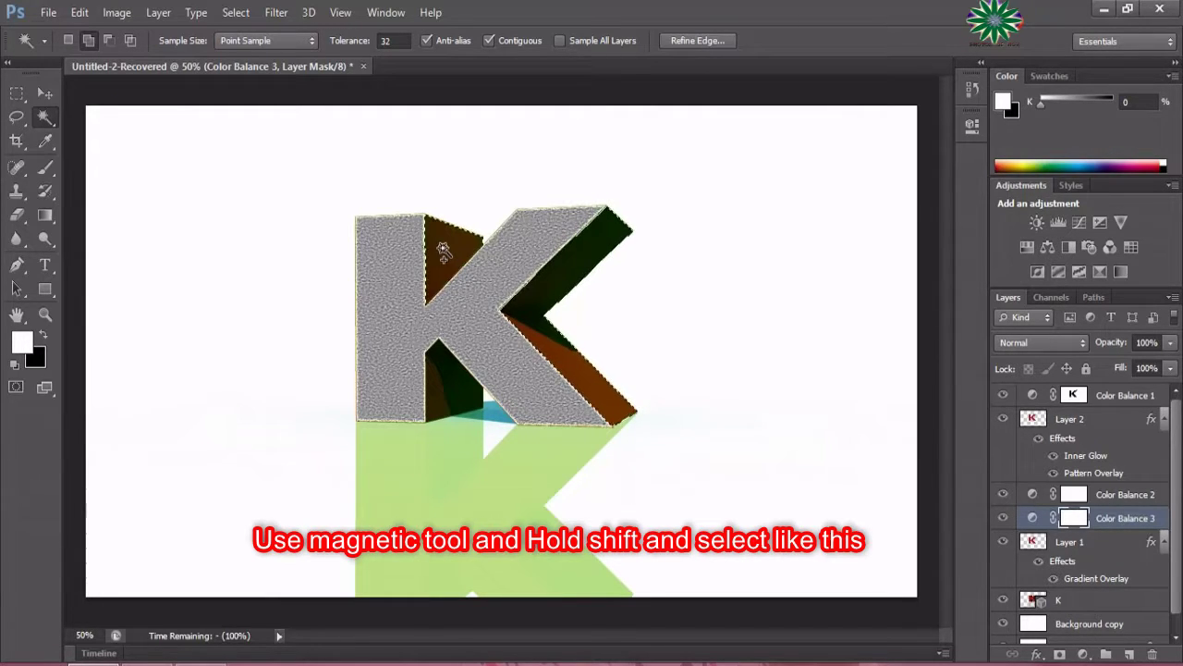
pyautogui.keyDown('shift'); pyautogui.click(454, 398); pyautogui.keyUp('shift')
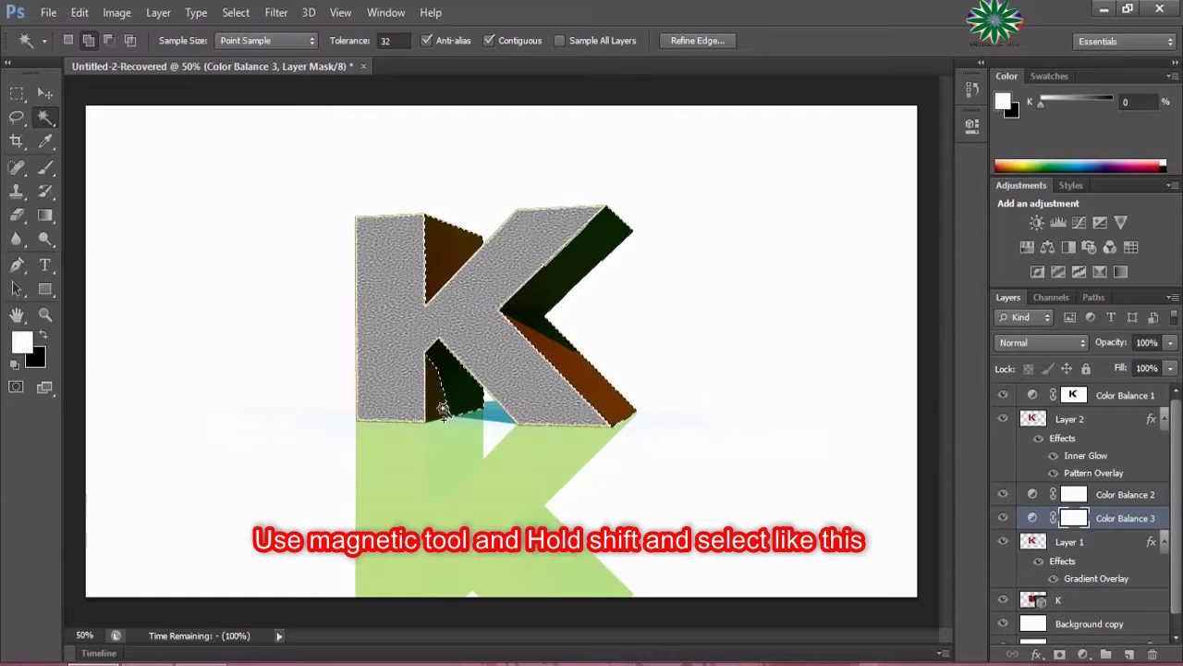
pyautogui.keyDown('shift'); pyautogui.click(495, 419); pyautogui.keyUp('shift')
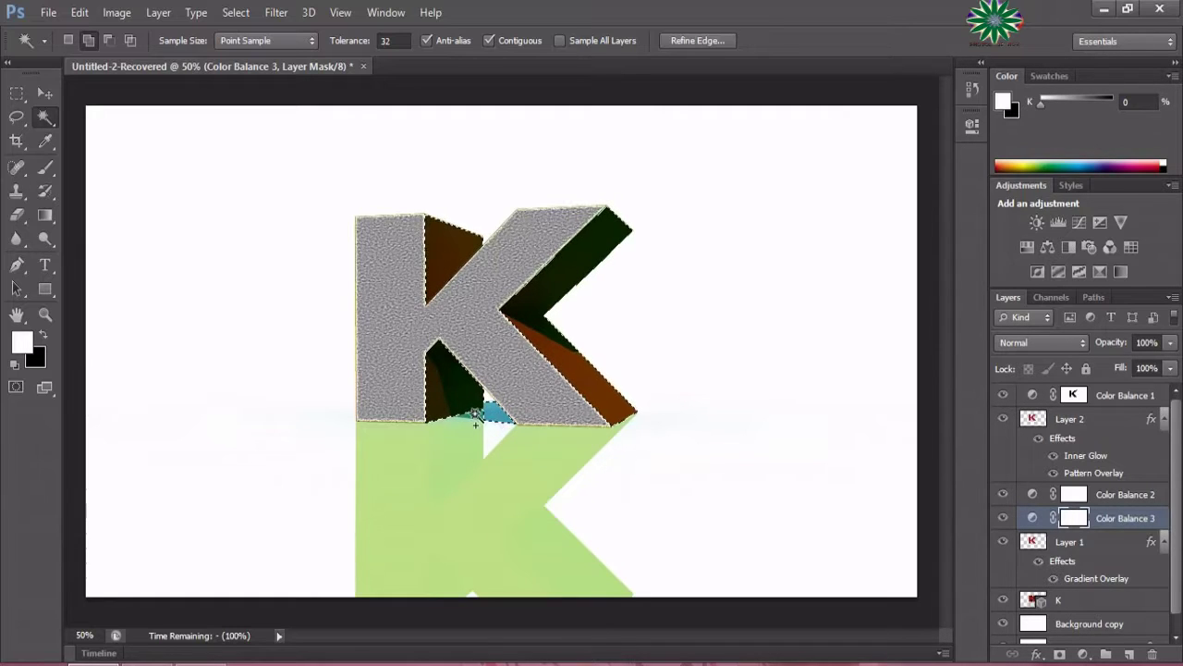
pyautogui.keyDown('shift'); pyautogui.click(622, 400); pyautogui.keyUp('shift')
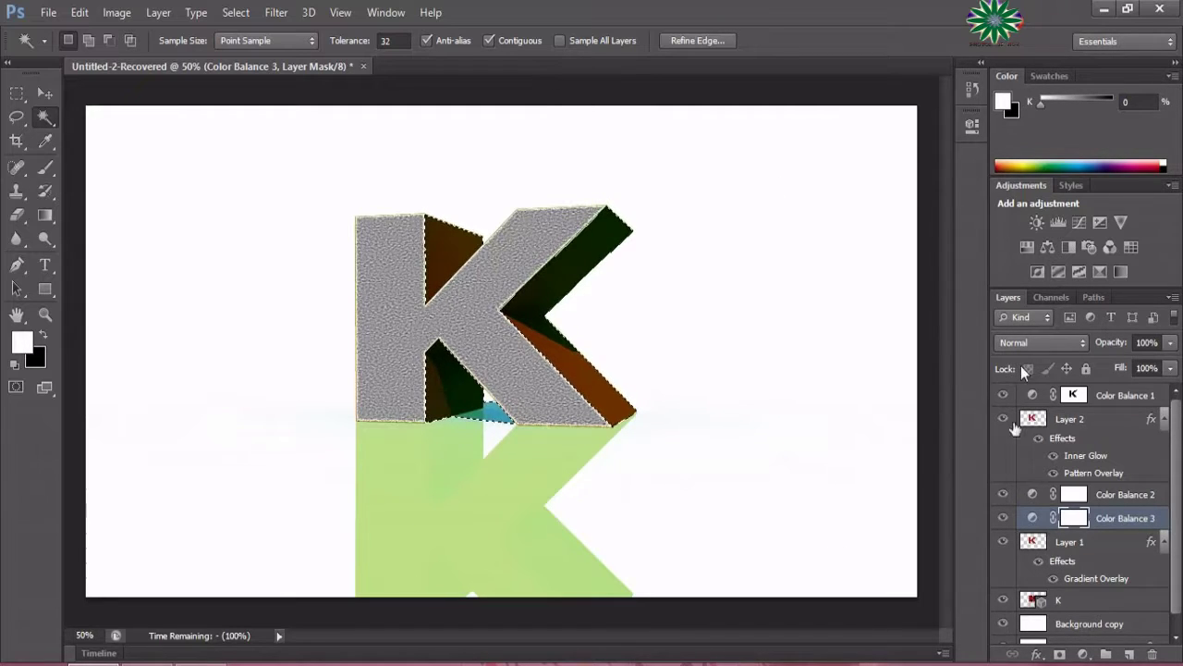
# Add a Hue/Saturation layer on the K selection with Hue -7, Saturation +8, Lightness +7
pyautogui.click(1084, 653)
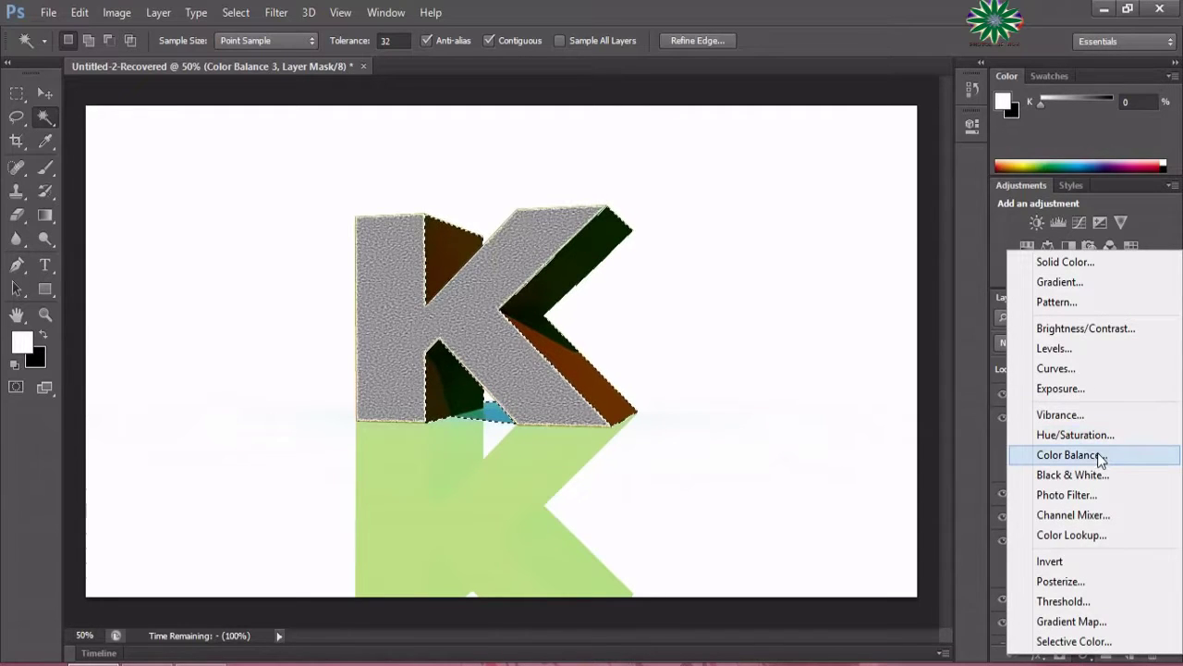
pyautogui.click(1075, 435)
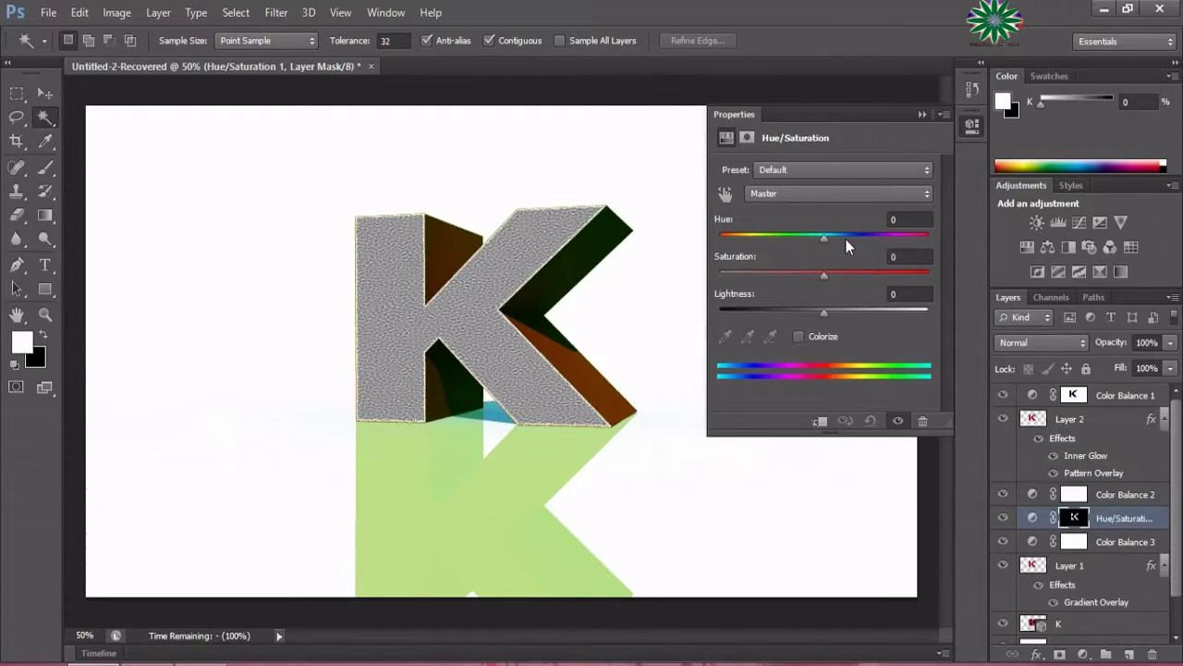
pyautogui.moveTo(826, 238)
pyautogui.mouseDown()
pyautogui.moveTo(859, 250)
pyautogui.moveTo(818, 245)
pyautogui.moveTo(844, 281)
pyautogui.moveTo(877, 284)
pyautogui.mouseUp()
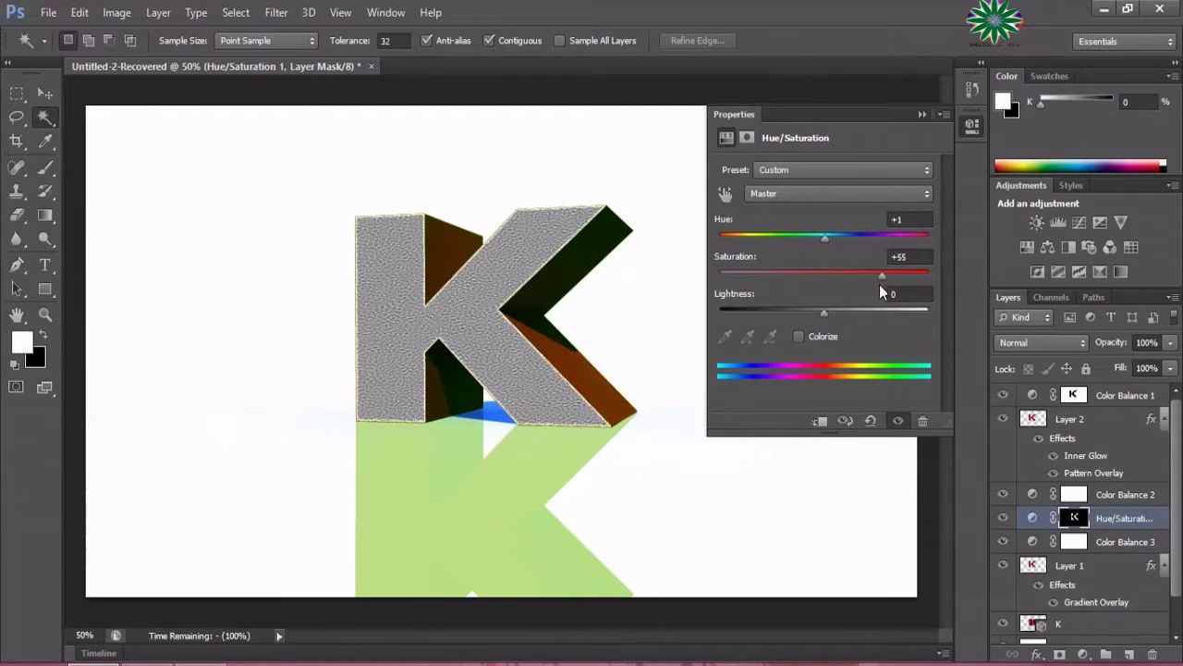
pyautogui.moveTo(825, 312)
pyautogui.mouseDown()
pyautogui.moveTo(871, 312)
pyautogui.moveTo(794, 297)
pyautogui.moveTo(843, 316)
pyautogui.moveTo(832, 316)
pyautogui.mouseUp()
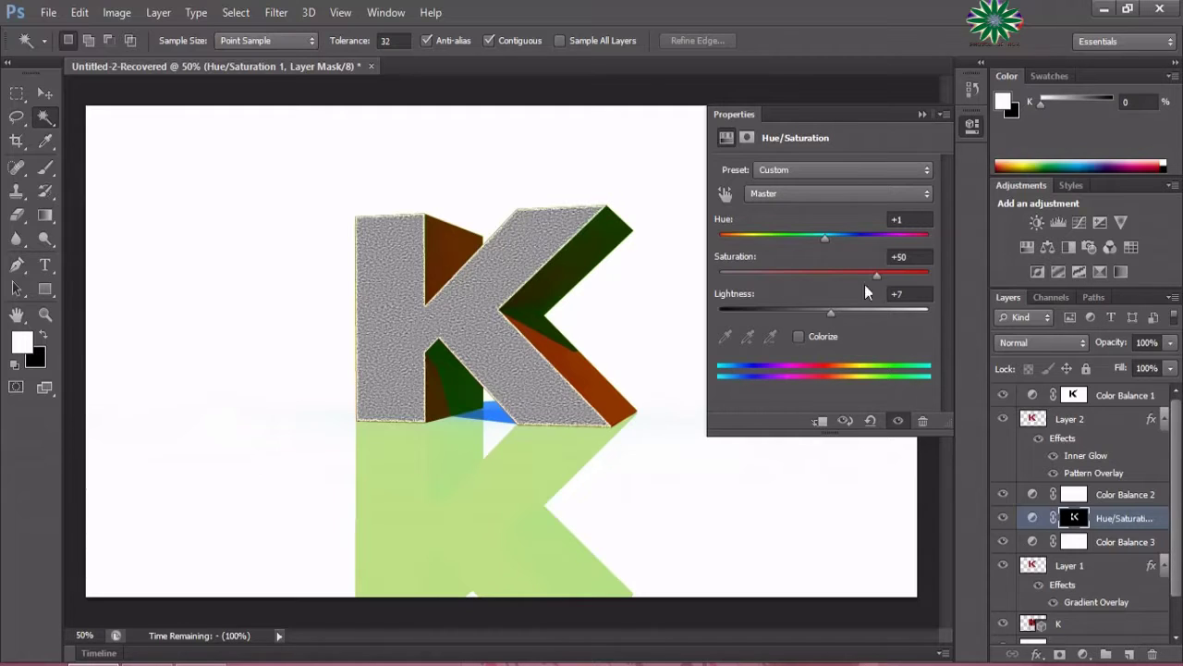
pyautogui.moveTo(872, 276)
pyautogui.mouseDown()
pyautogui.moveTo(833, 276)
pyautogui.moveTo(811, 234)
pyautogui.moveTo(851, 238)
pyautogui.moveTo(818, 238)
pyautogui.mouseUp()
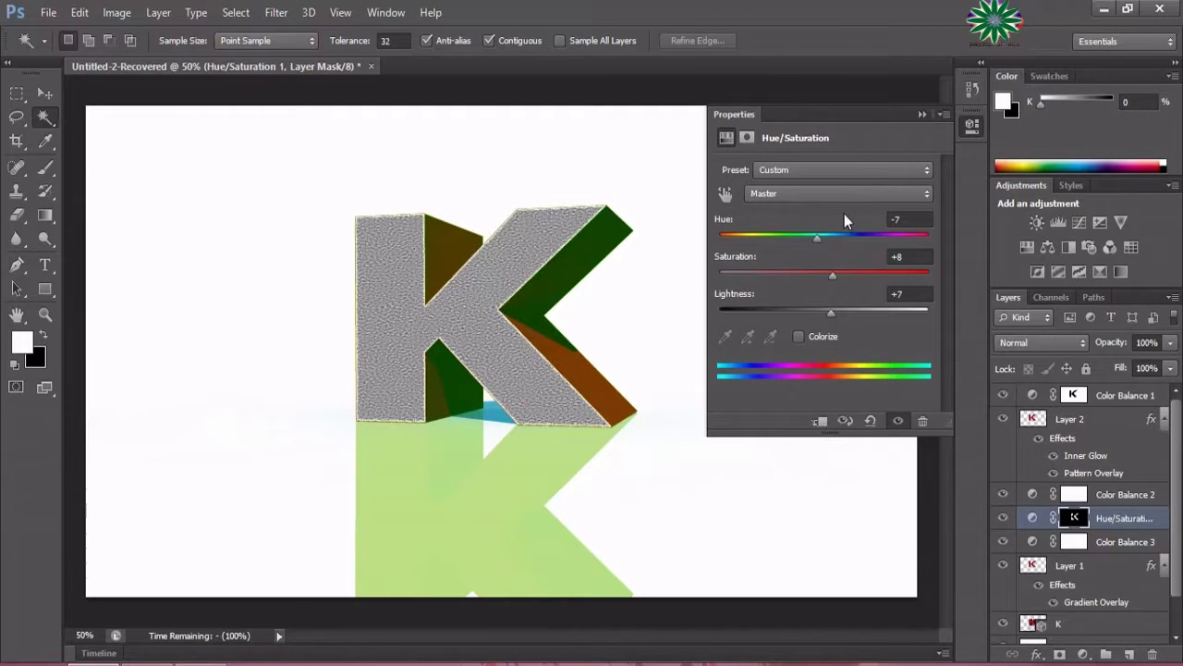
pyautogui.click(922, 114)
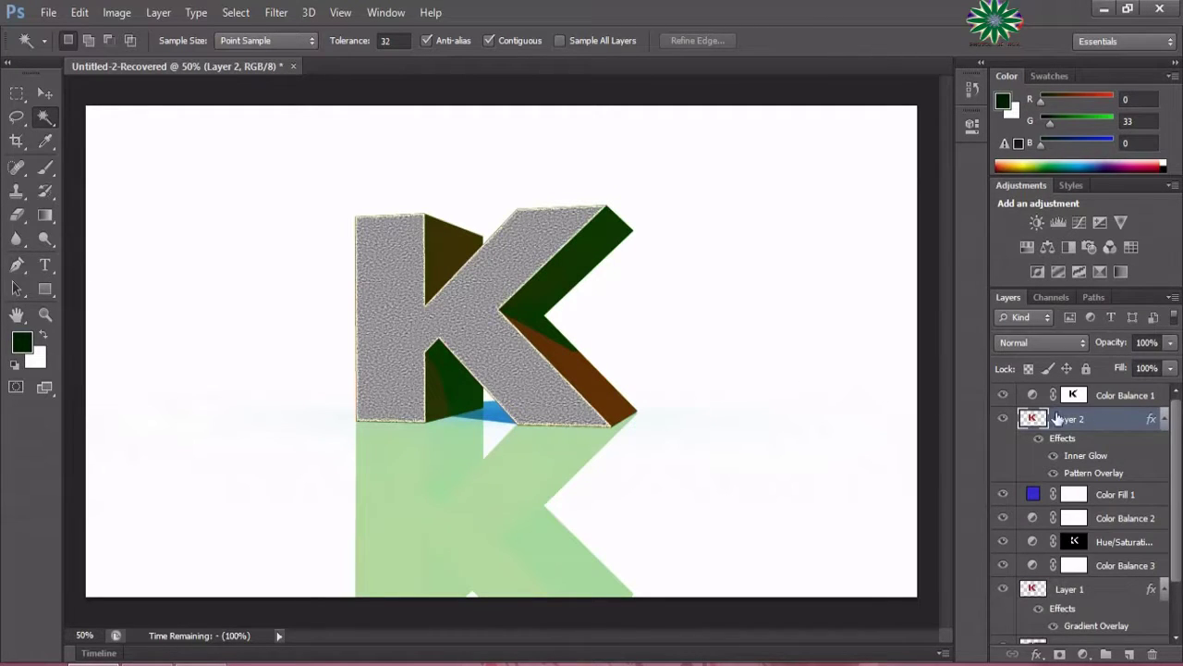
# Magic Wand-select the K's grey front face and add a Hue/Saturation adjustment layer
pyautogui.click(405, 316)
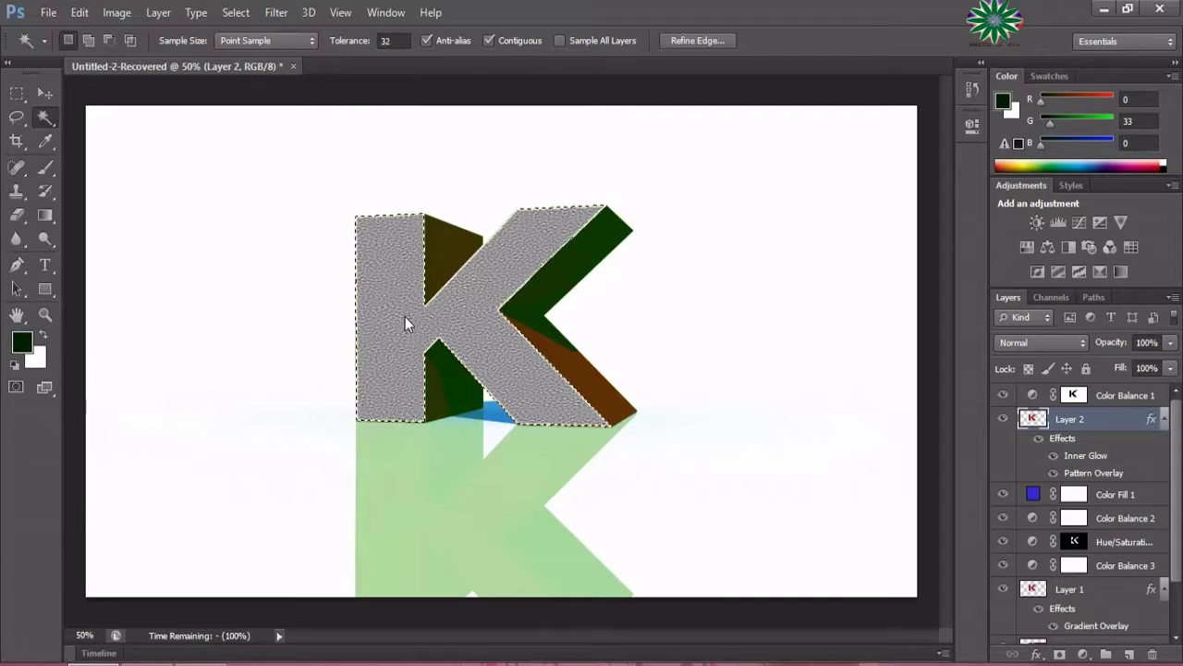
pyautogui.click(1084, 654)
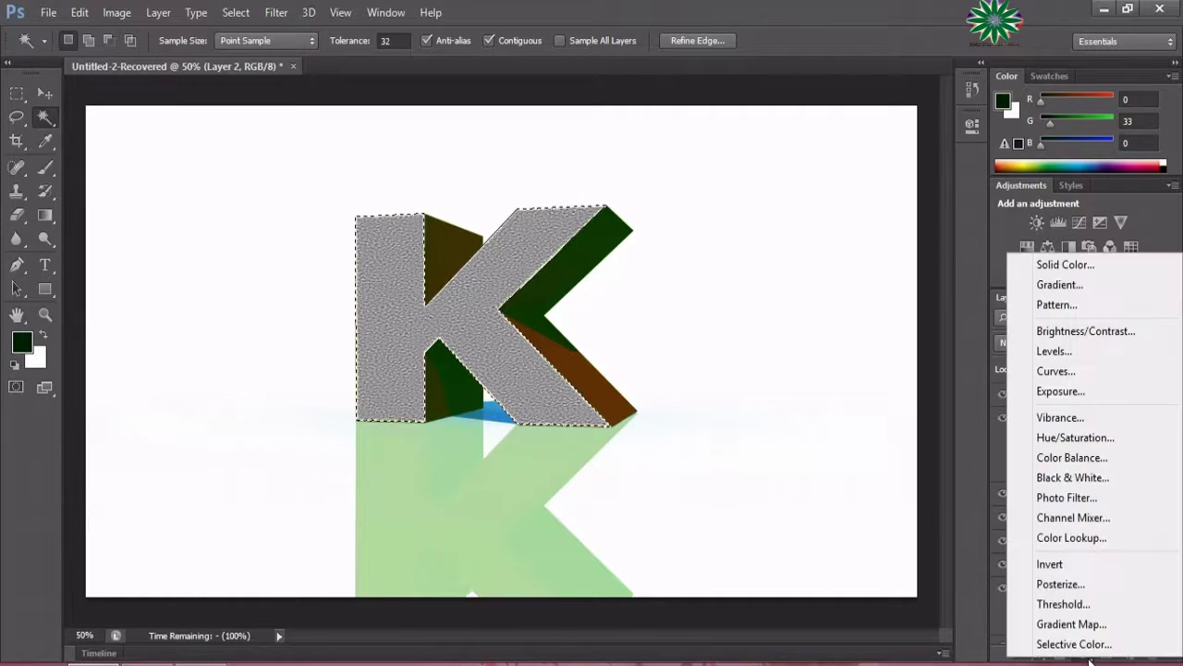
pyautogui.click(1048, 443)
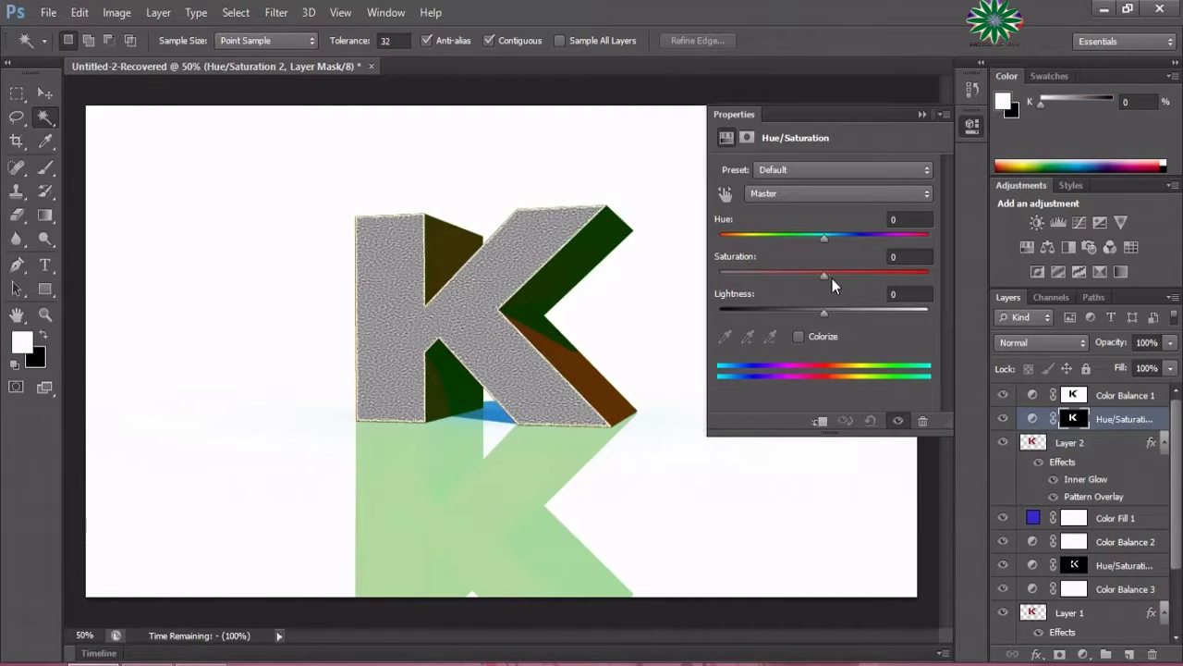
# Colorize the front face with Hue 244, Saturation 52 and Lightness -6
pyautogui.click(798, 336)
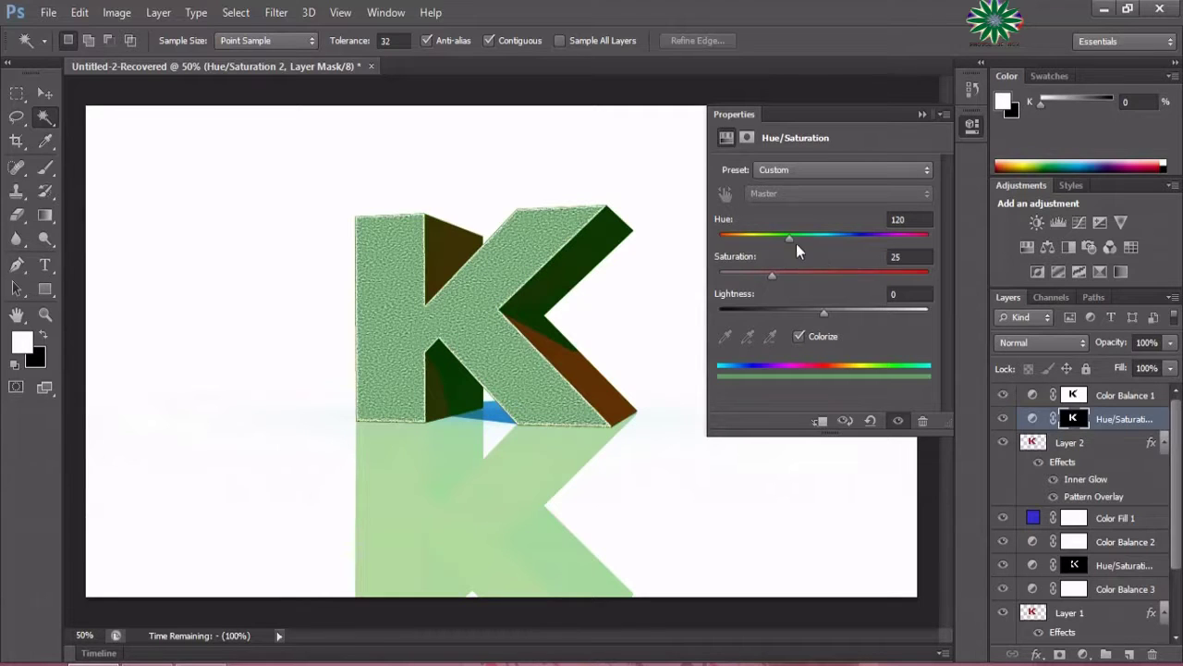
pyautogui.moveTo(788, 238)
pyautogui.mouseDown()
pyautogui.moveTo(747, 242)
pyautogui.moveTo(796, 274)
pyautogui.moveTo(852, 277)
pyautogui.moveTo(755, 288)
pyautogui.moveTo(814, 279)
pyautogui.mouseUp()
pyautogui.moveTo(772, 237); pyautogui.dragTo(861, 245)
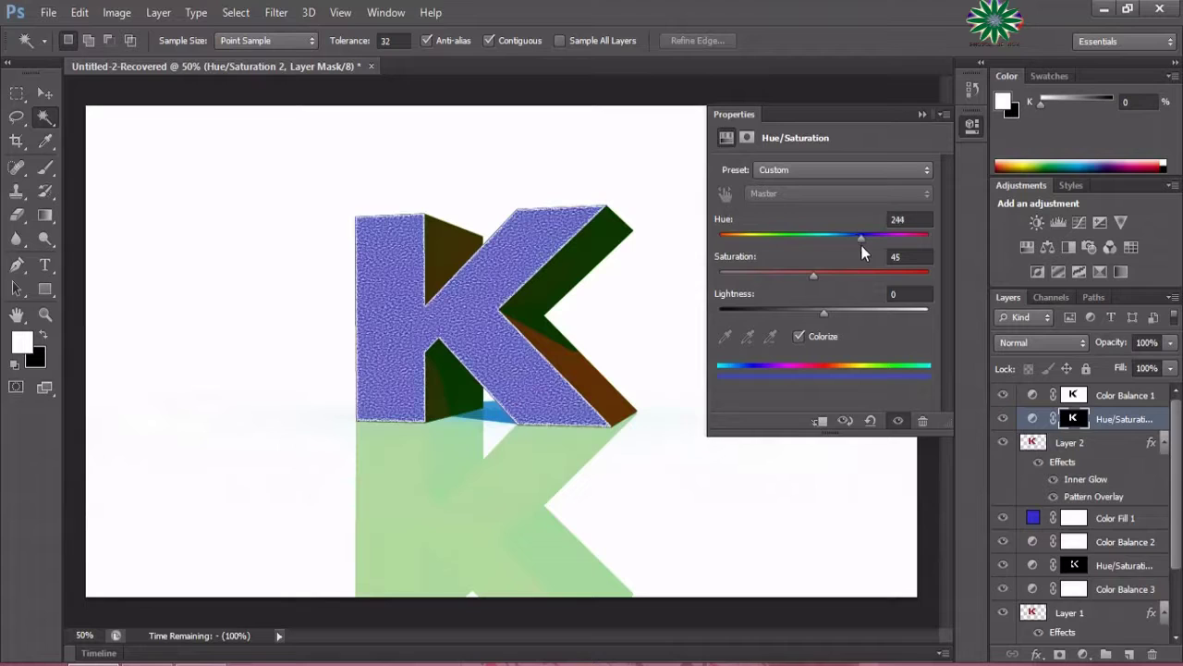
pyautogui.moveTo(814, 278)
pyautogui.mouseDown()
pyautogui.moveTo(859, 317)
pyautogui.moveTo(819, 317)
pyautogui.mouseUp()
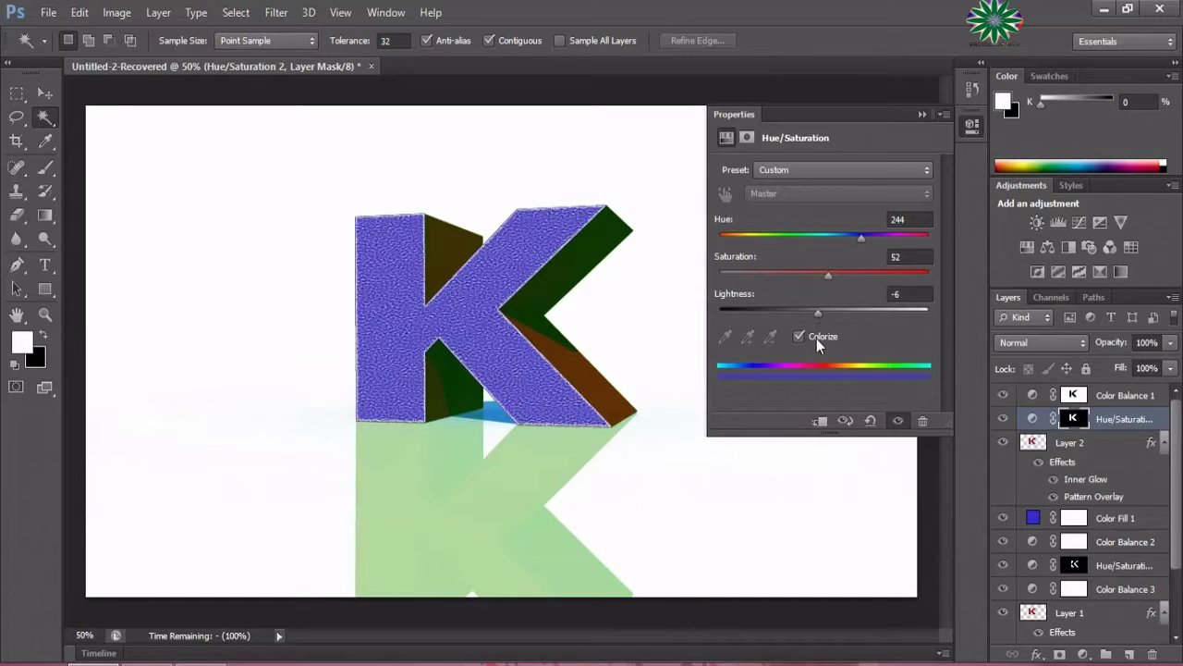
pyautogui.click(921, 112)
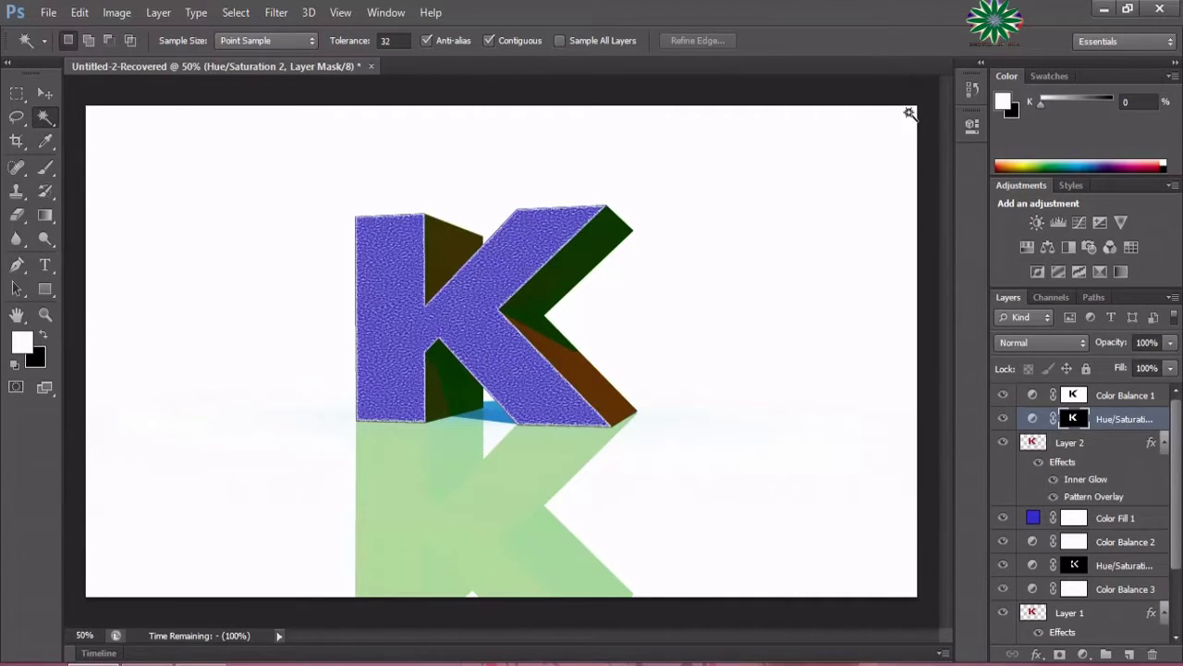